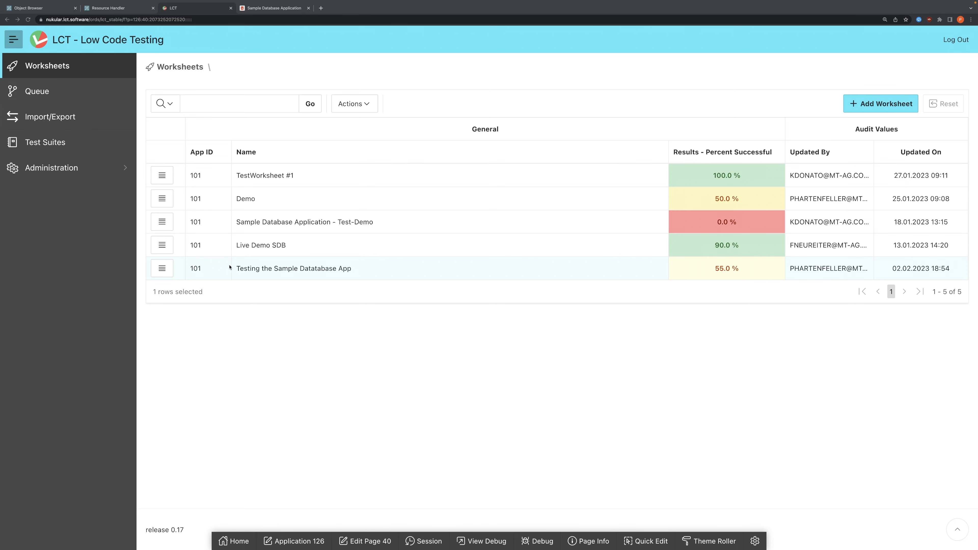
# Step: Open the worksheet "Testing the Sample Datatabase App" and show the steps of its Add Customer case
pyautogui.click(172, 269)
pyautogui.click(221, 295)
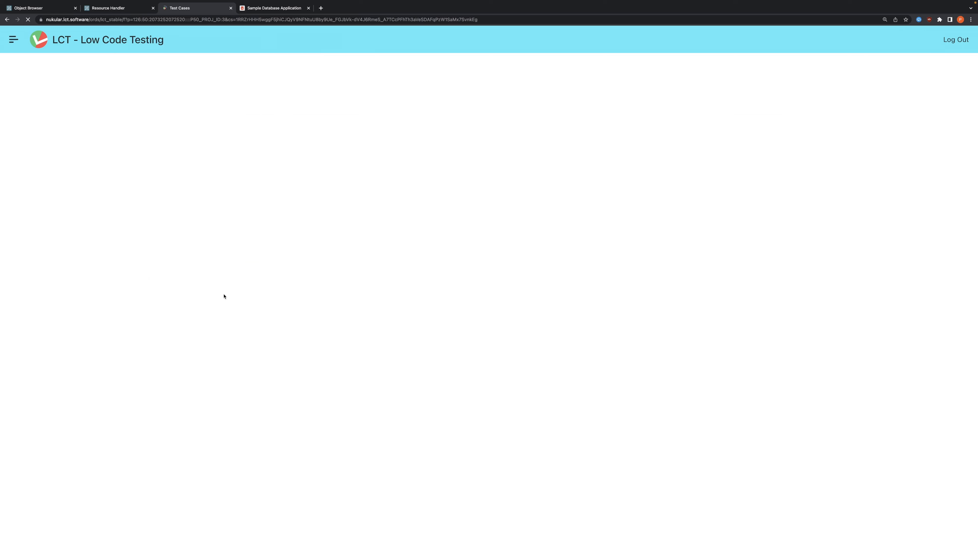
pyautogui.click(201, 188)
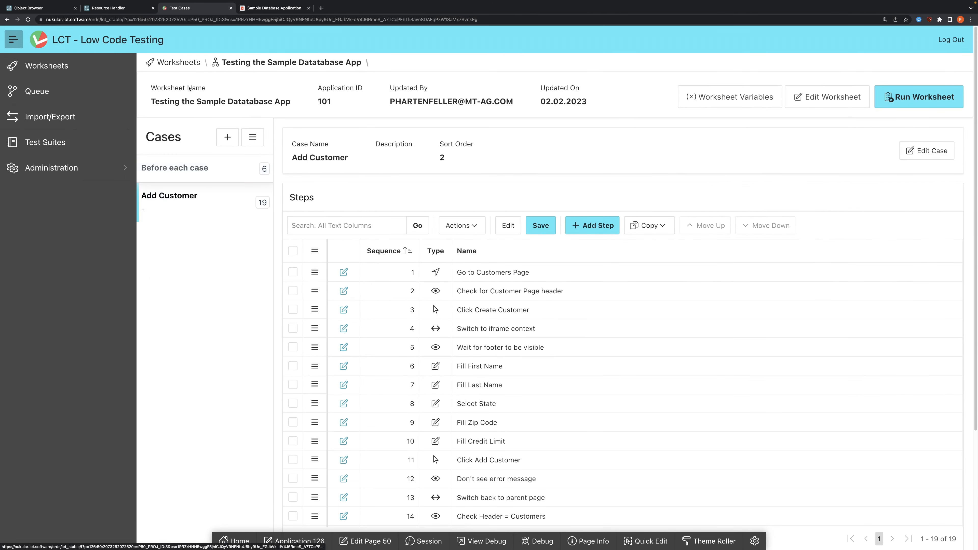
# Step: Switch to the Sample Database Application and open a blank customer form from the Customers page
pyautogui.click(270, 8)
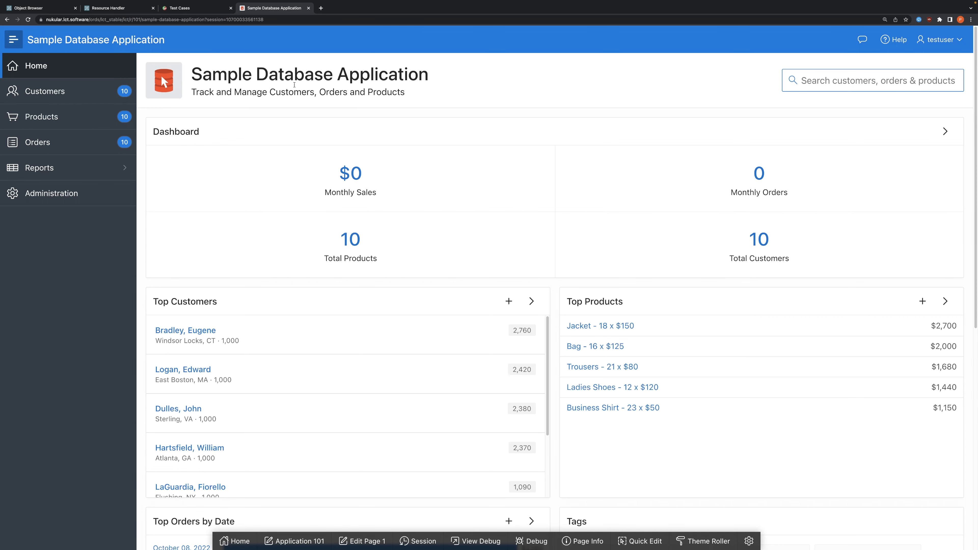
pyautogui.click(61, 90)
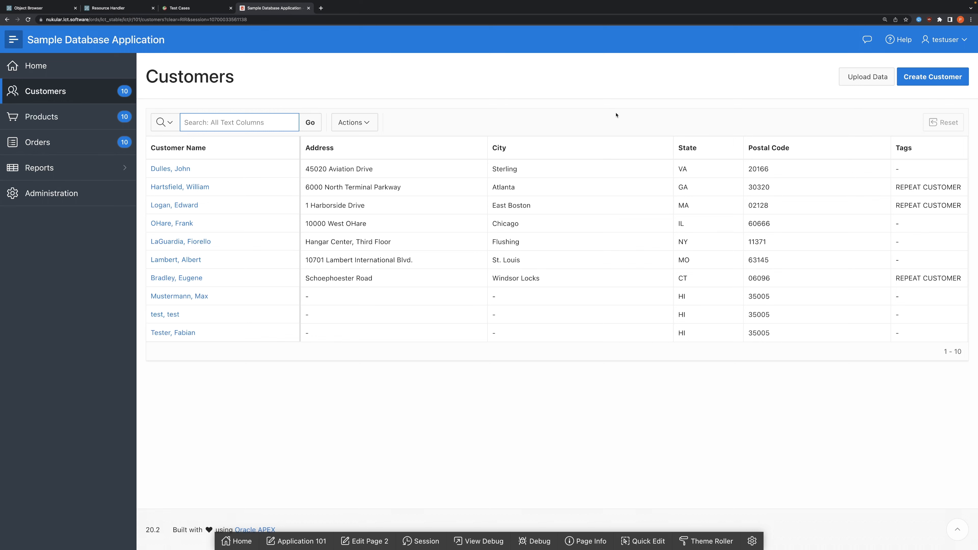
pyautogui.click(927, 79)
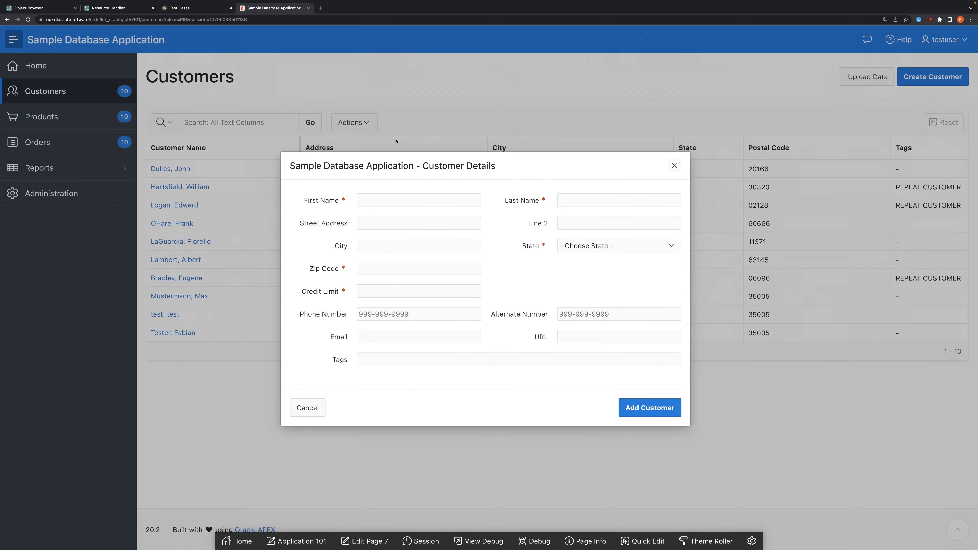
# Step: Return to the LCT worksheet and review the Add Customer case's steps, from creating the customer through filling the form and checking the result
pyautogui.click(194, 8)
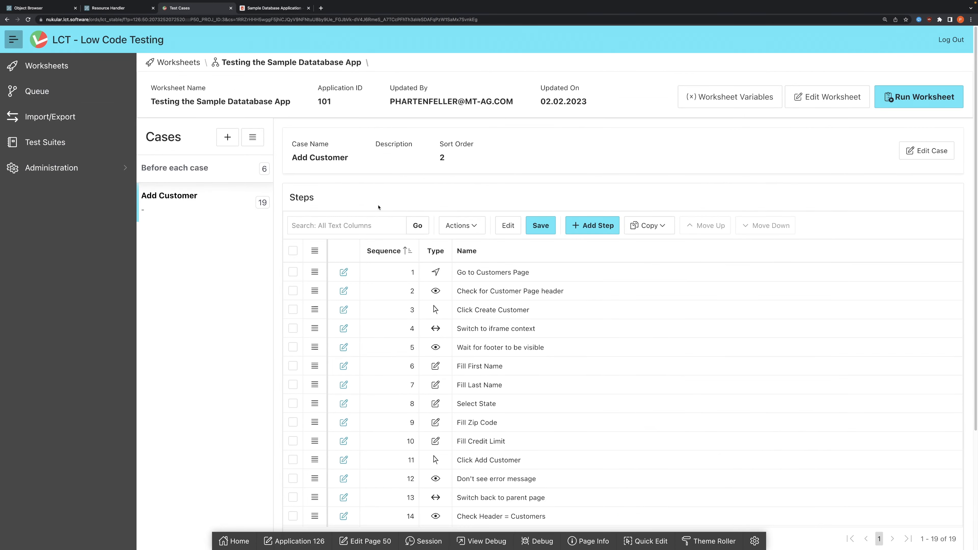
pyautogui.scroll(-3, 362, 179)
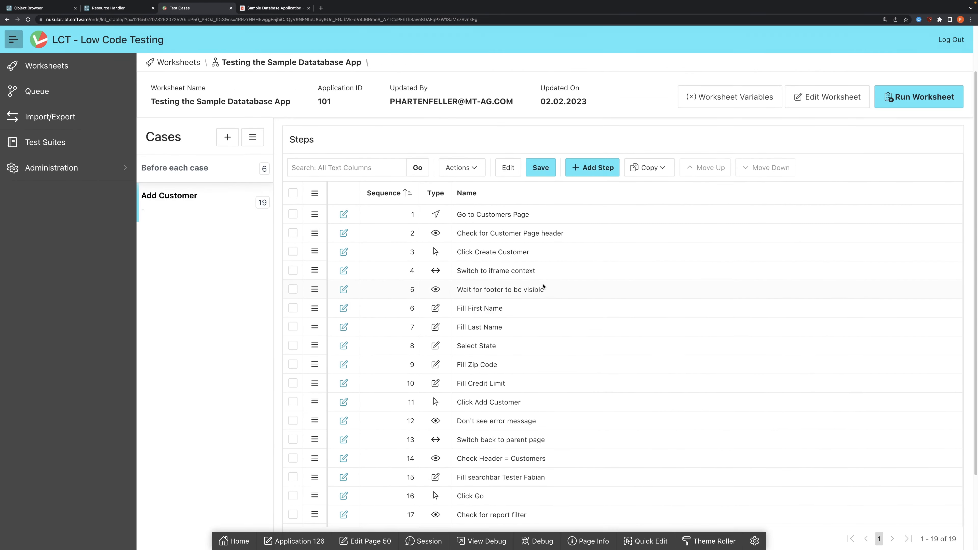
pyautogui.click(505, 253)
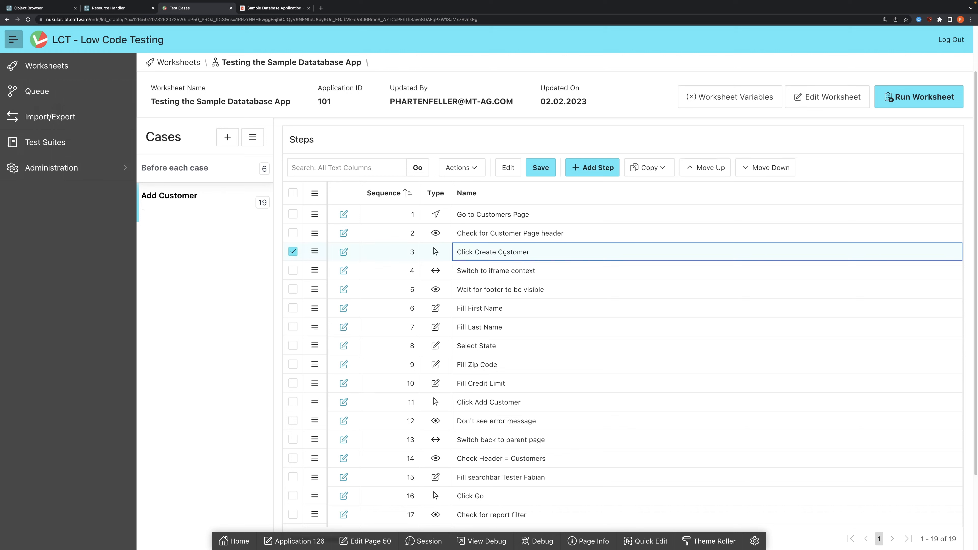
pyautogui.click(475, 311)
pyautogui.click(476, 344)
pyautogui.click(478, 364)
pyautogui.click(480, 381)
pyautogui.click(506, 416)
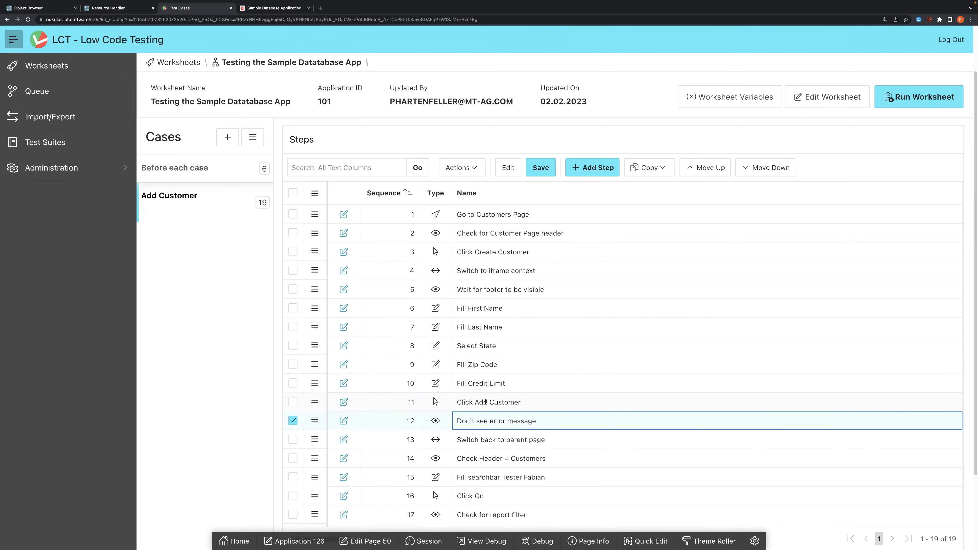
pyautogui.click(485, 402)
pyautogui.scroll(-3, 487, 401)
pyautogui.scroll(5, 500, 360)
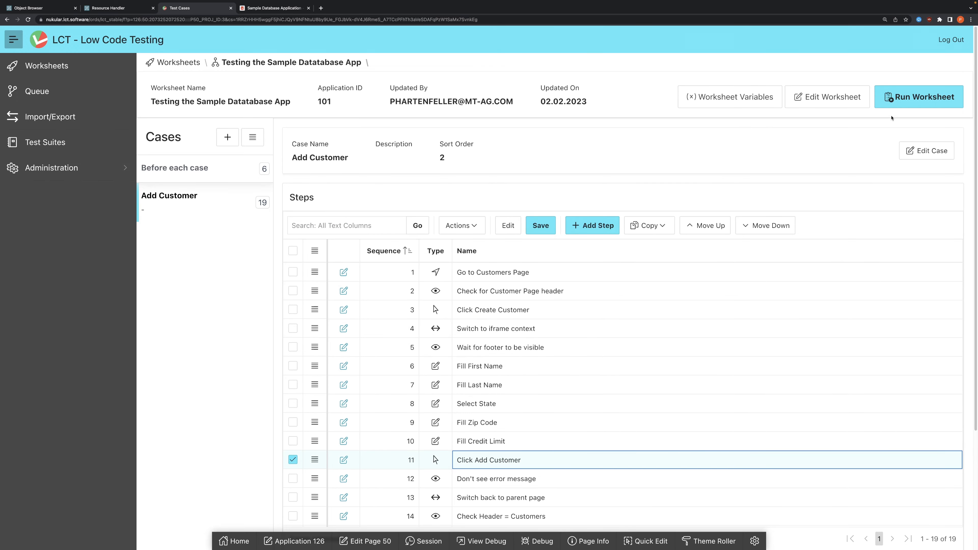
# Step: Run the worksheet immediately with the Chromium engine and the latest possible conversion, and check the run's output log
pyautogui.click(894, 101)
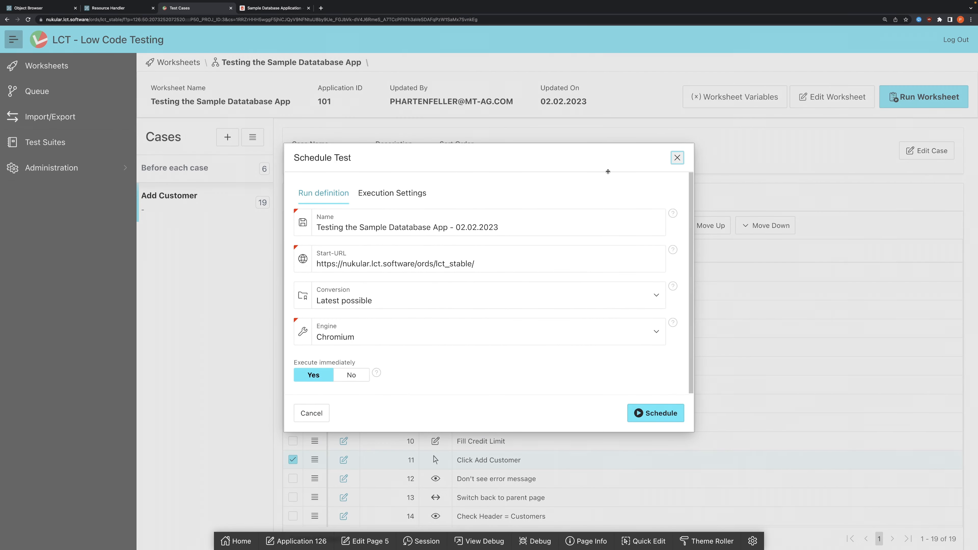
pyautogui.click(644, 412)
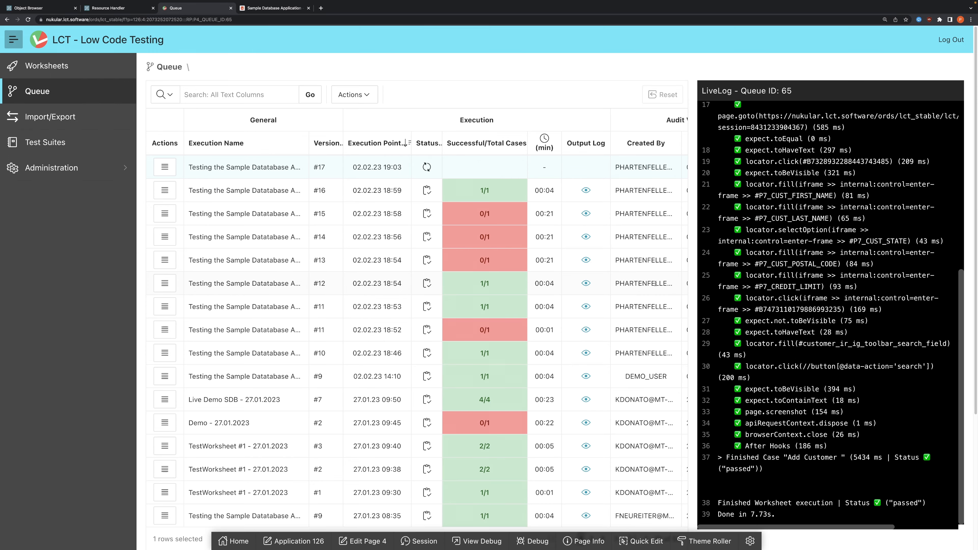
pyautogui.click(586, 167)
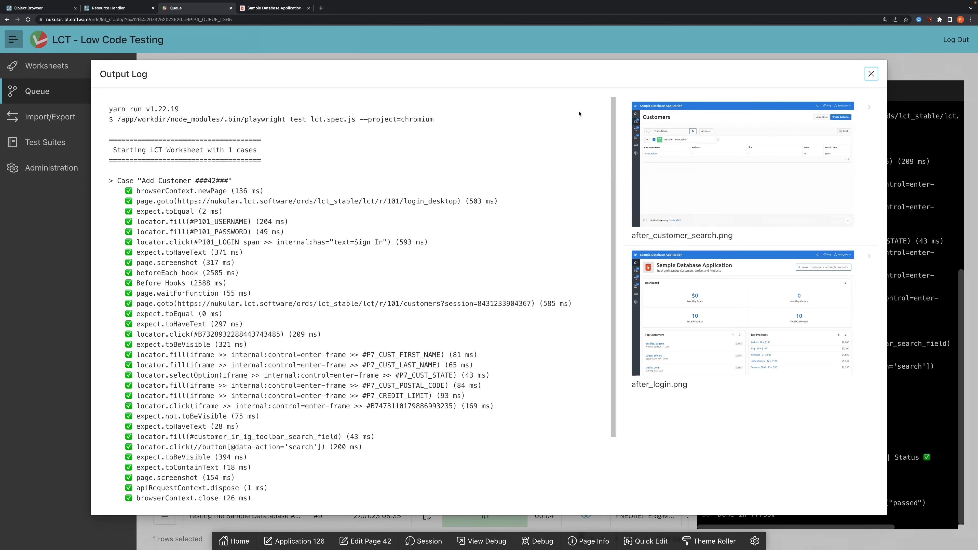
pyautogui.click(871, 75)
# Step: Switch to the Sample Database Application, dismiss the blank customer form and inspect the details of the customer created by the test
pyautogui.click(280, 9)
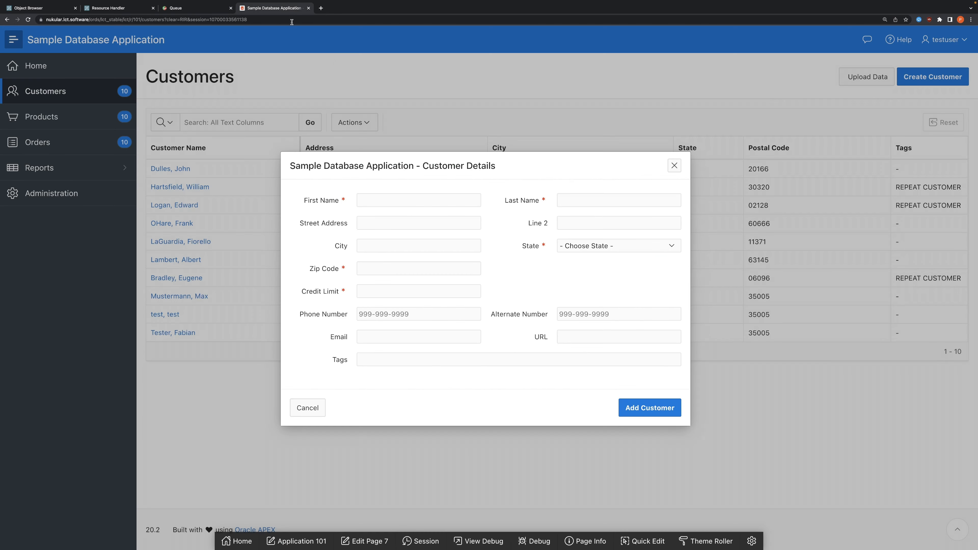
pyautogui.click(673, 164)
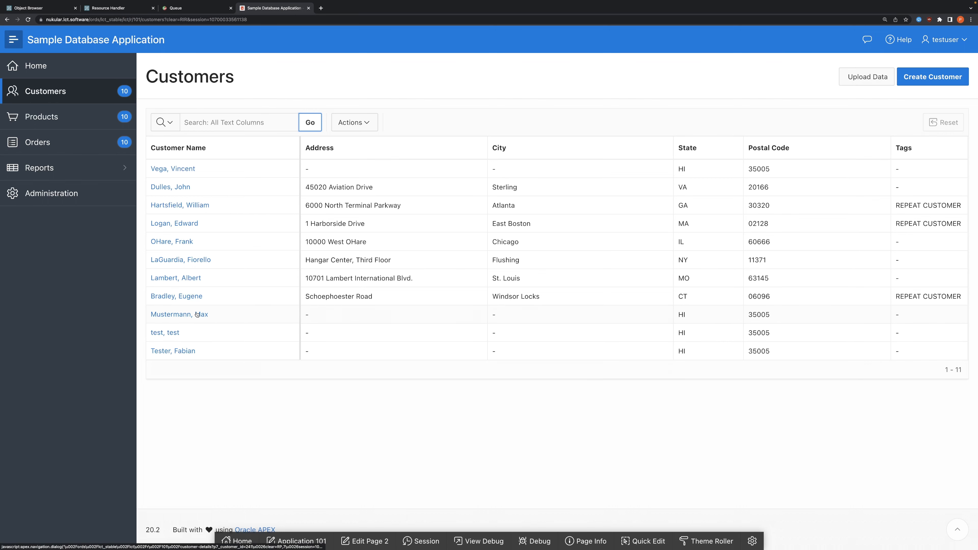
pyautogui.click(183, 171)
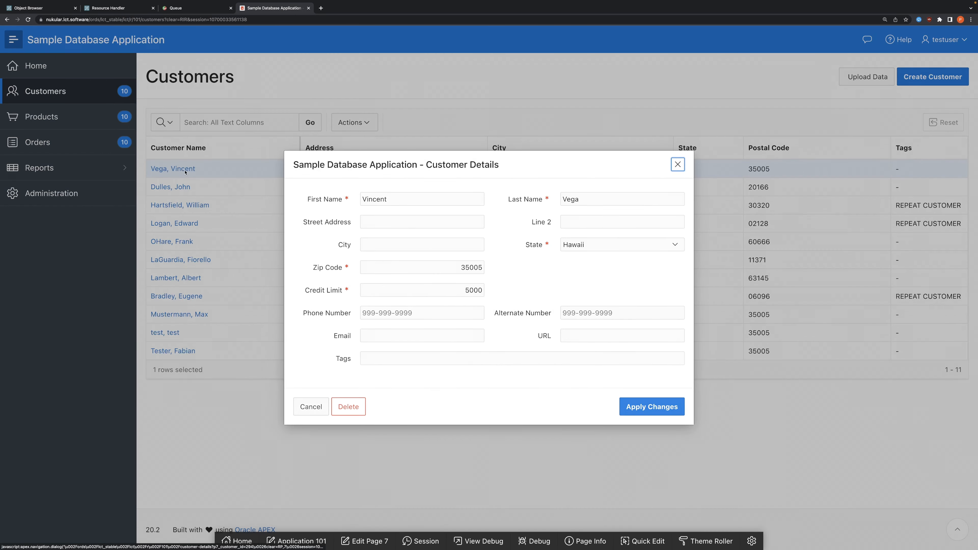
pyautogui.doubleClick(603, 198)
pyautogui.click(678, 164)
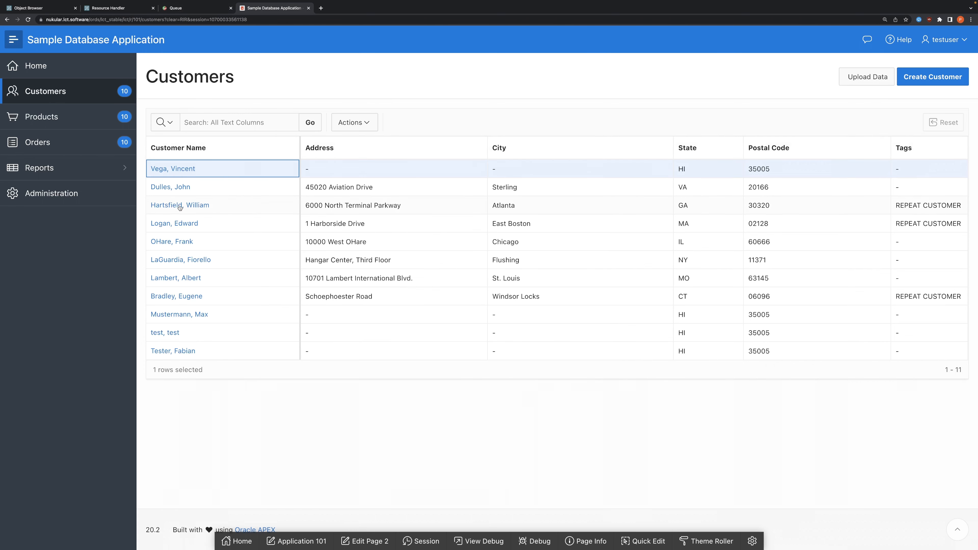
# Step: Return to the LCT queue and examine the latest run's output log and its test-failed-1.png screenshot
pyautogui.click(195, 8)
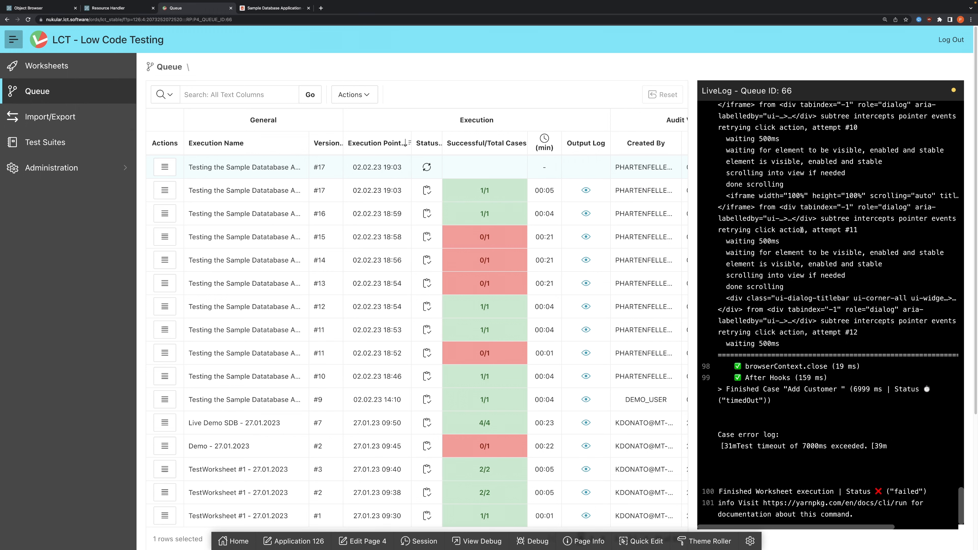
pyautogui.scroll(1, 813, 224)
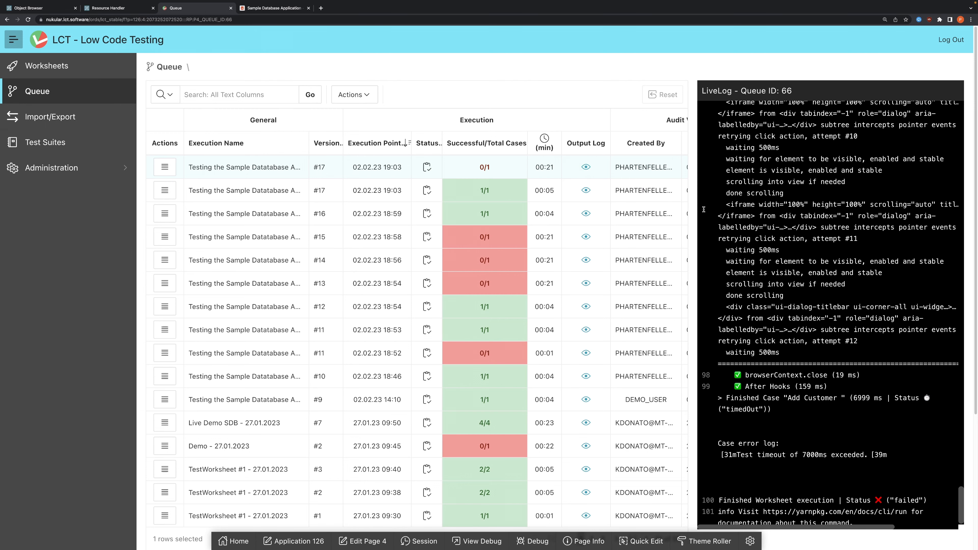
pyautogui.click(586, 166)
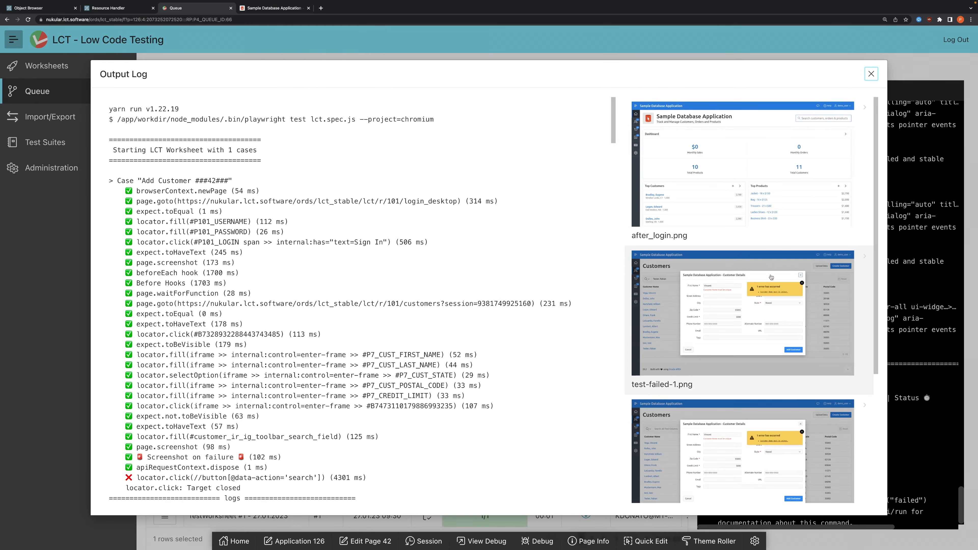
pyautogui.click(772, 280)
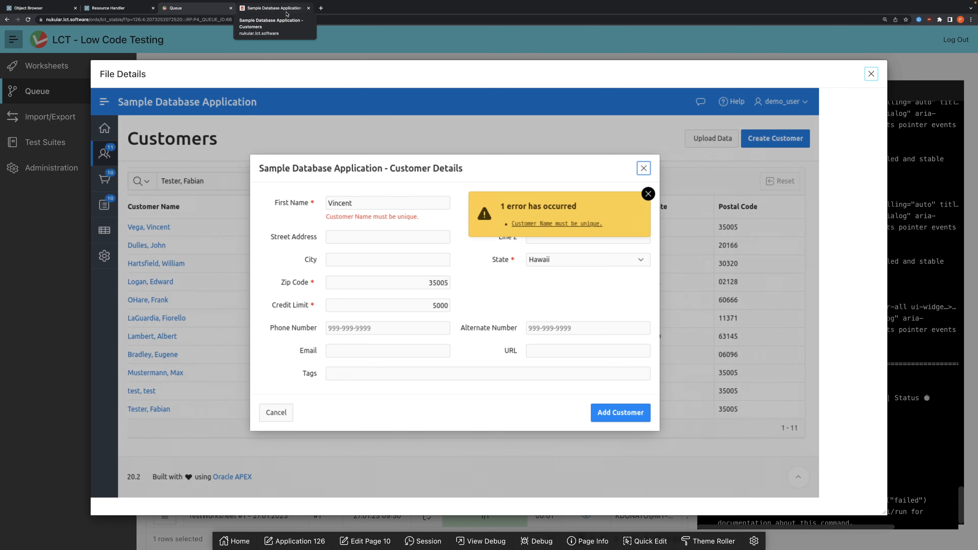
# Step: Delete the test-created customer in the Sample Database Application, and close the failed run's output log in the LCT queue
pyautogui.click(262, 8)
pyautogui.click(175, 168)
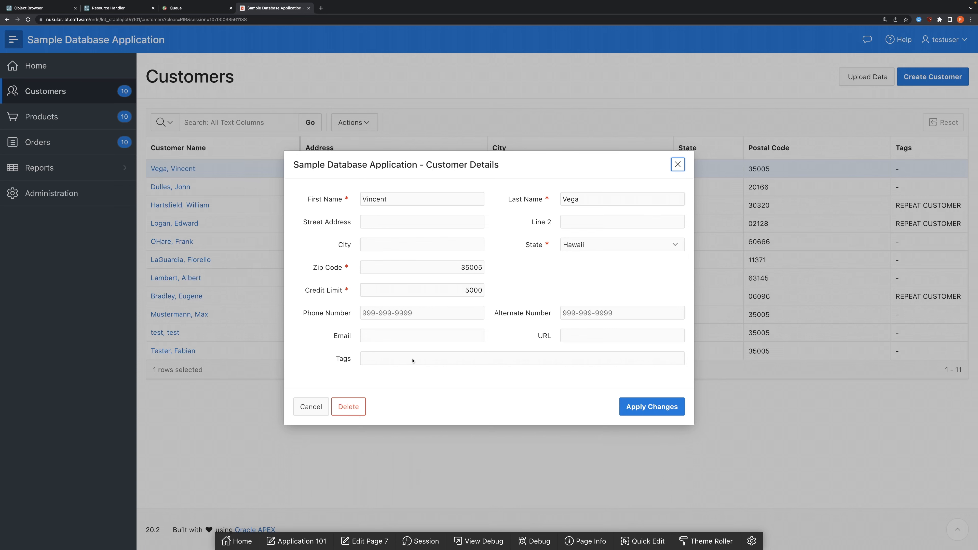
pyautogui.click(349, 407)
pyautogui.click(559, 321)
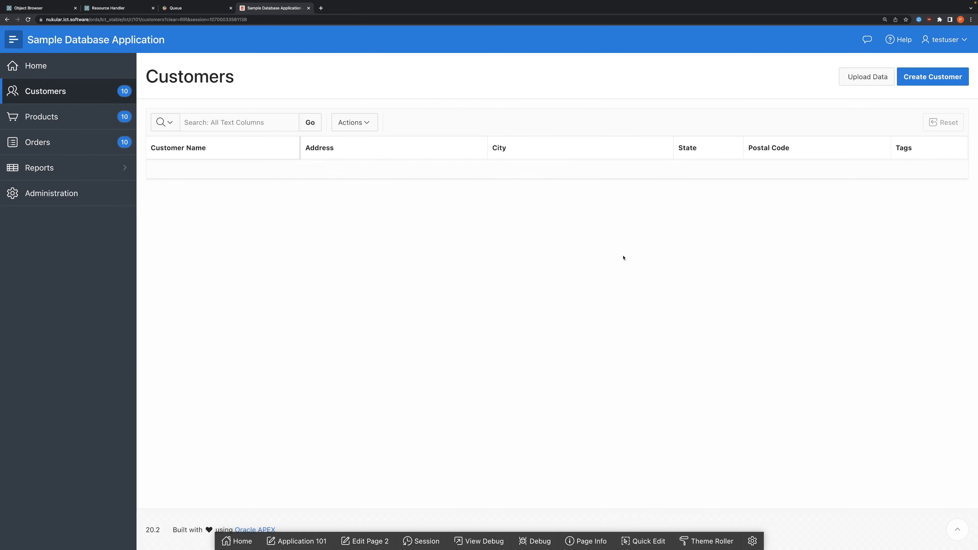
pyautogui.click(208, 12)
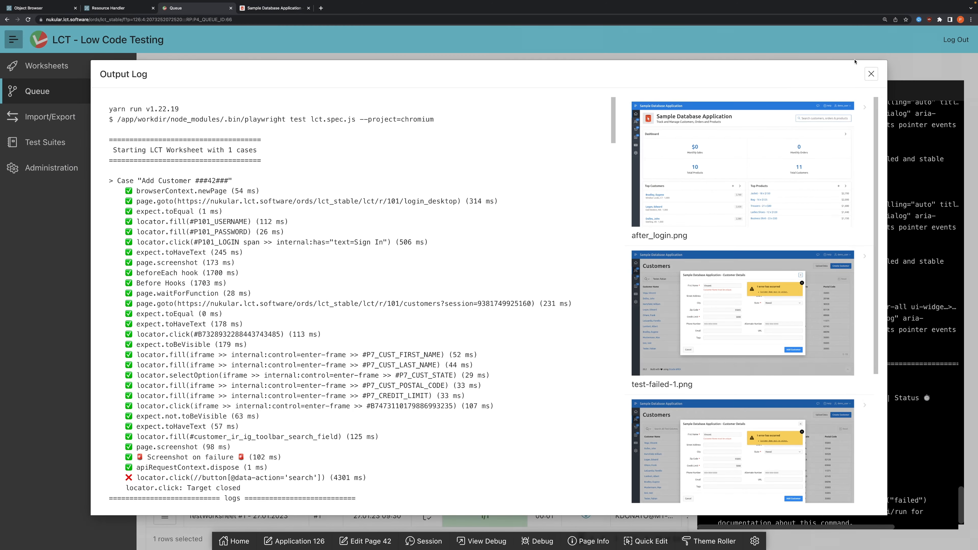
pyautogui.click(872, 74)
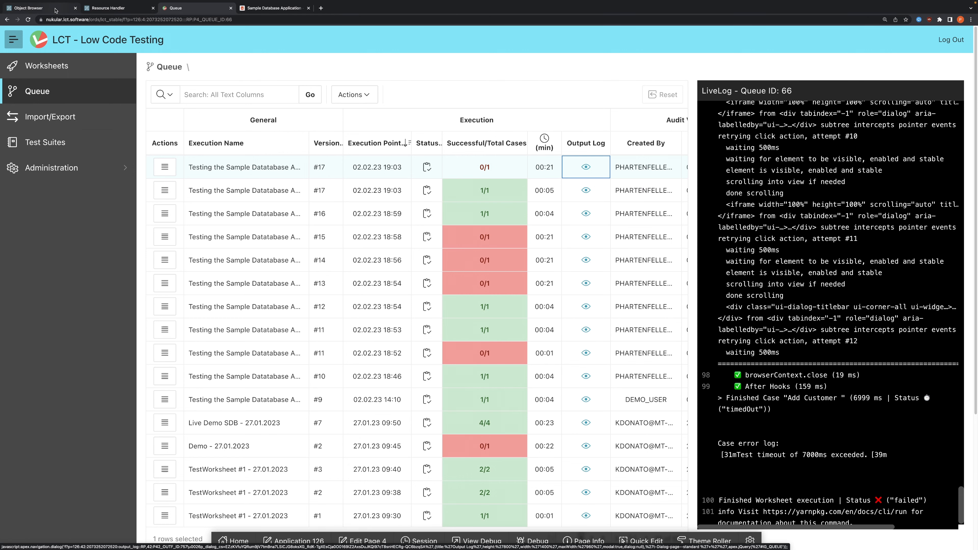
# Step: Switch to the APEX Object Browser and examine the reset_customers procedure and its delete statement in the SDA_DATA_PREP_PKG body
pyautogui.click(55, 9)
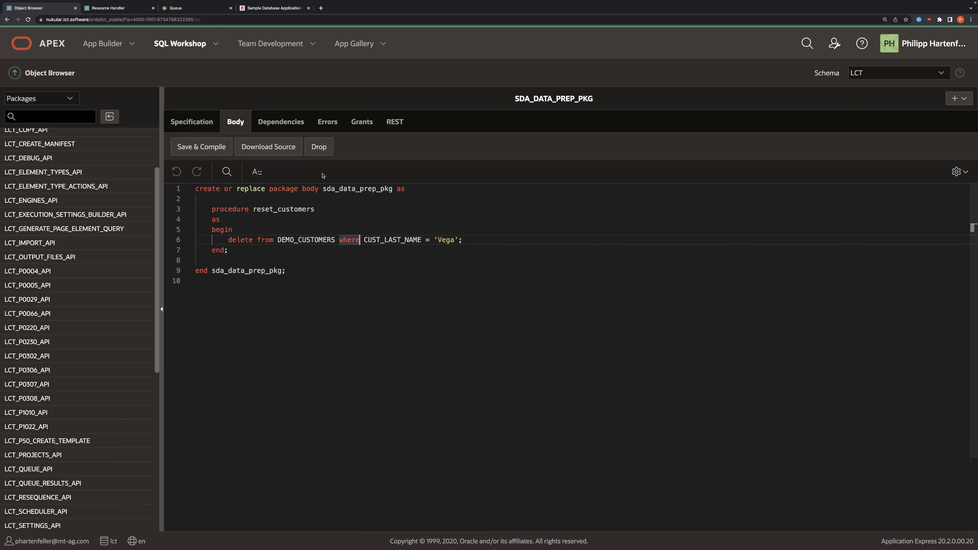
pyautogui.doubleClick(340, 189)
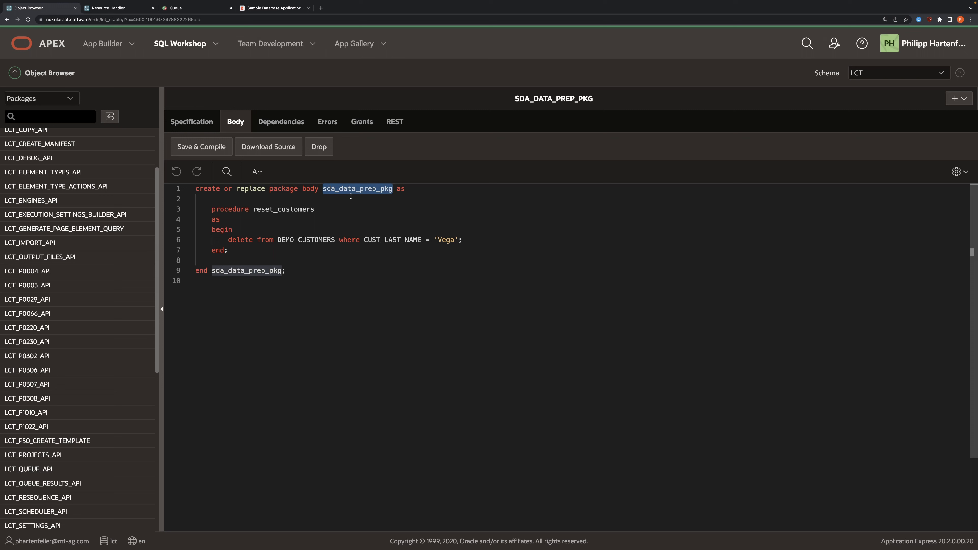
pyautogui.click(256, 209)
pyautogui.moveTo(257, 209); pyautogui.dragTo(315, 210)
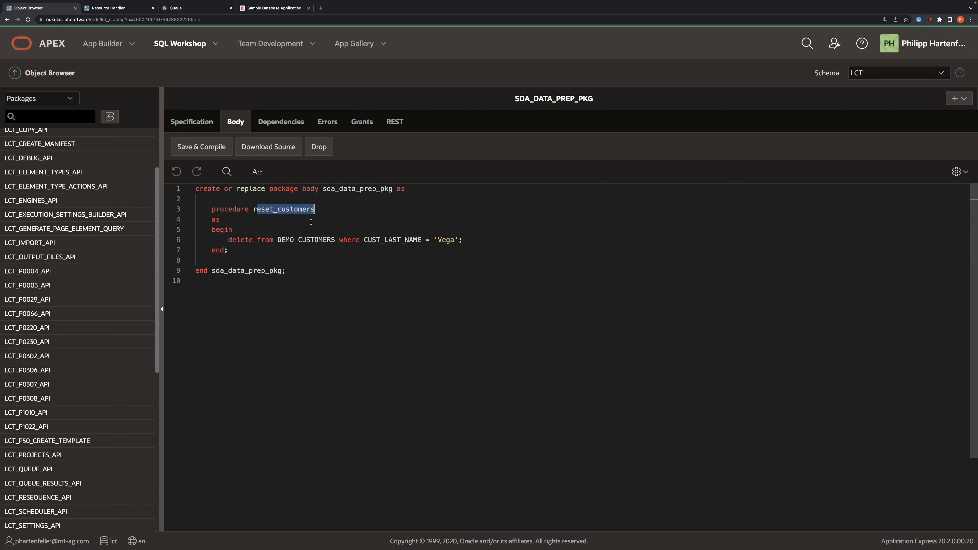
pyautogui.moveTo(229, 242); pyautogui.dragTo(463, 241)
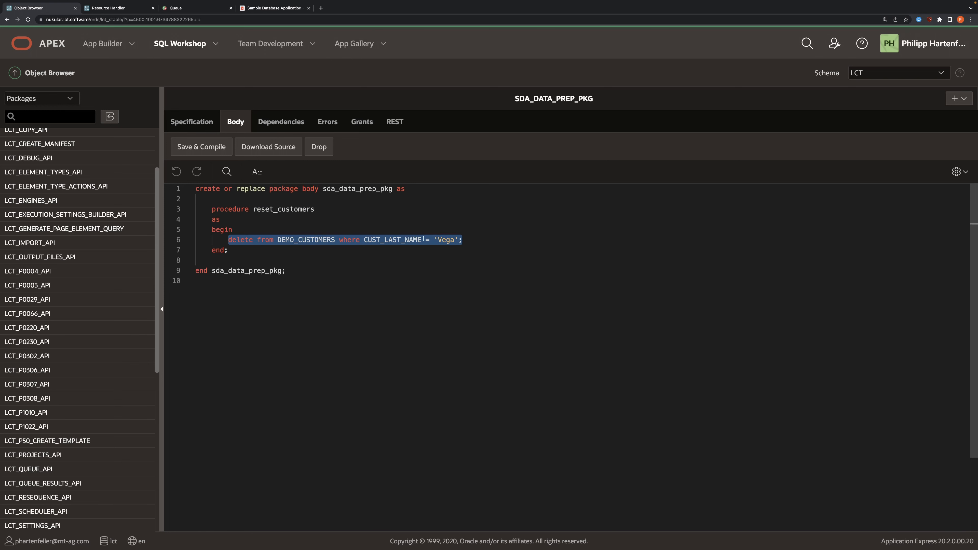
pyautogui.doubleClick(445, 240)
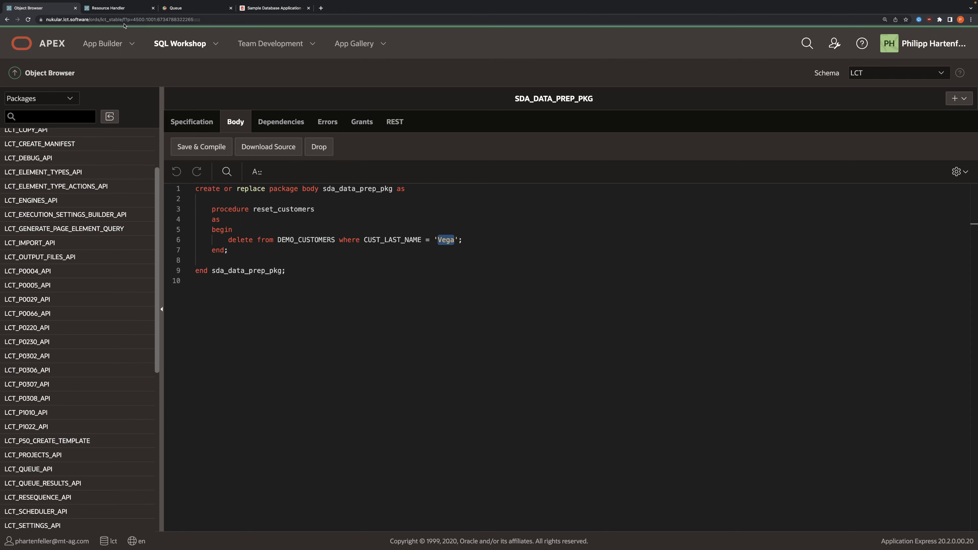
pyautogui.moveTo(287, 271); pyautogui.dragTo(205, 187)
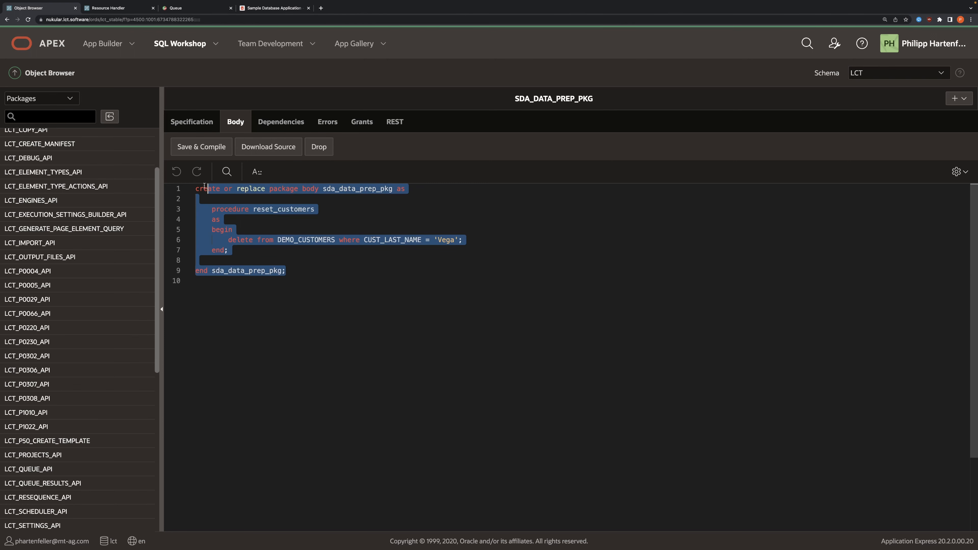
# Step: Switch to ORDS RESTful Services and inspect the data_prep module and its reset_customers template
pyautogui.click(111, 7)
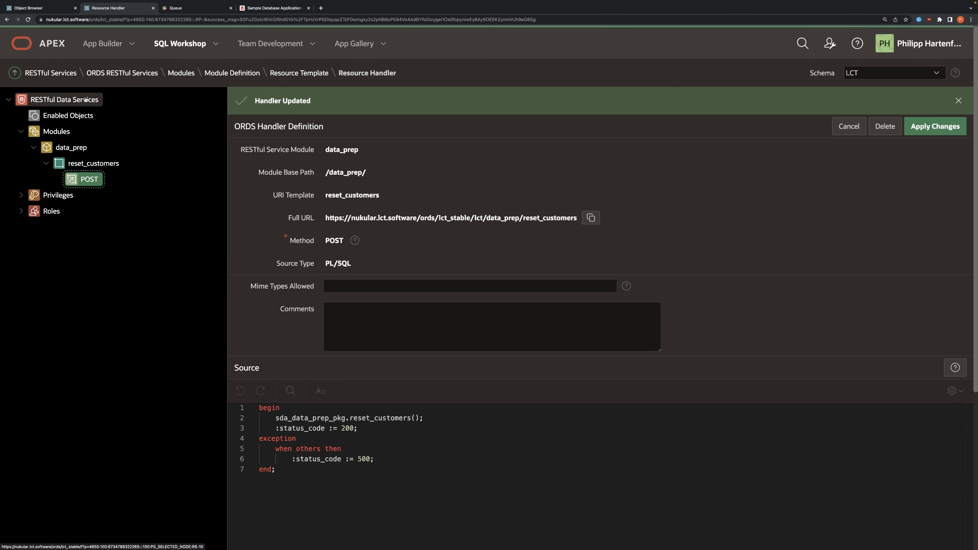
pyautogui.click(57, 131)
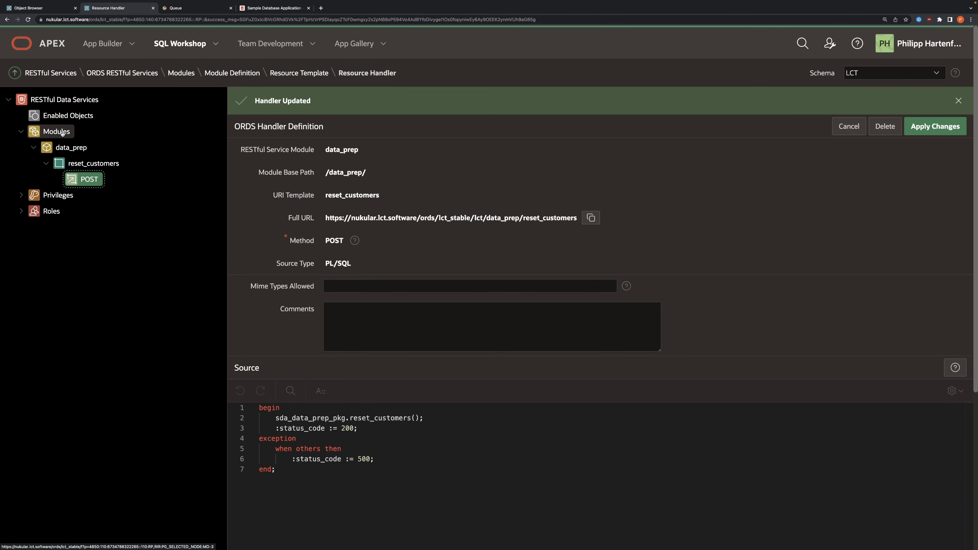
pyautogui.click(98, 149)
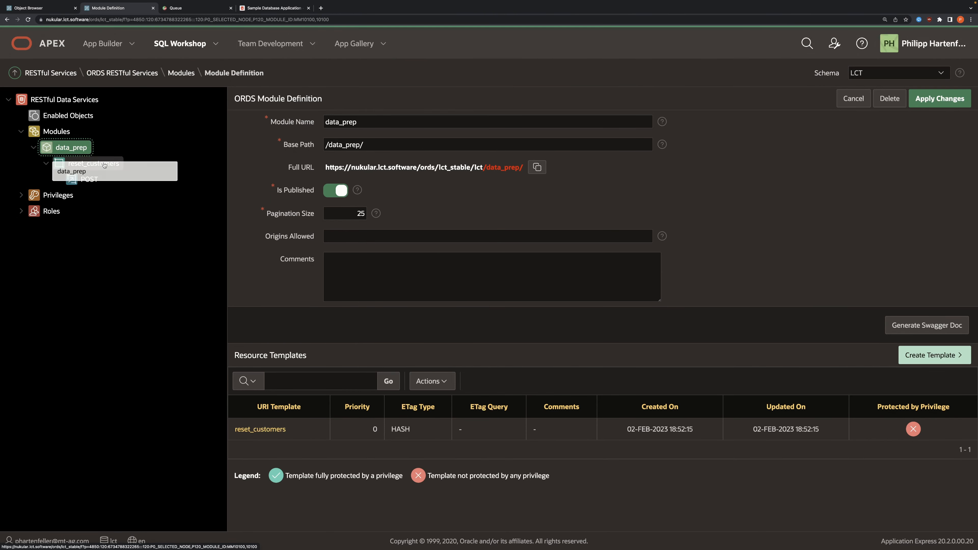
pyautogui.click(93, 164)
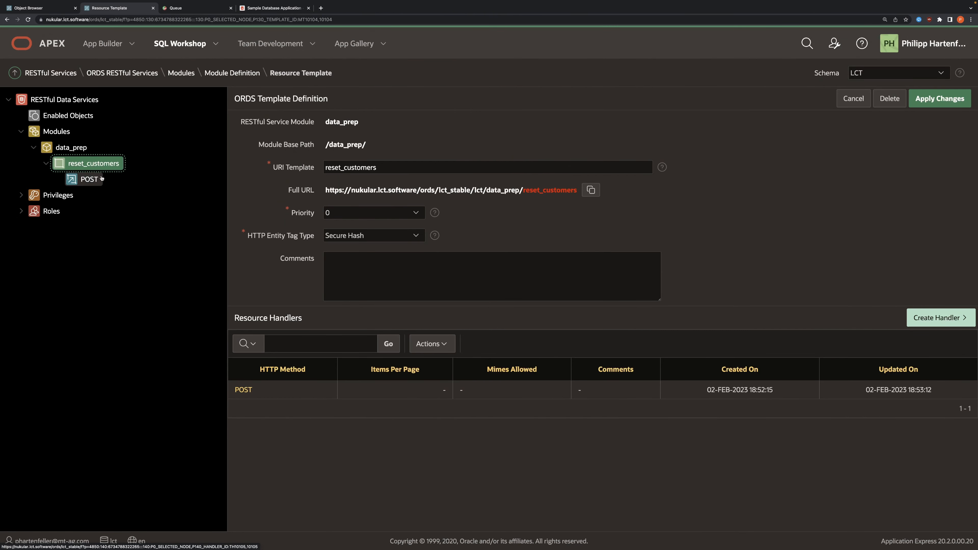
# Step: Open the POST handler of the reset_customers template and enlarge its PL/SQL source for reading
pyautogui.click(102, 179)
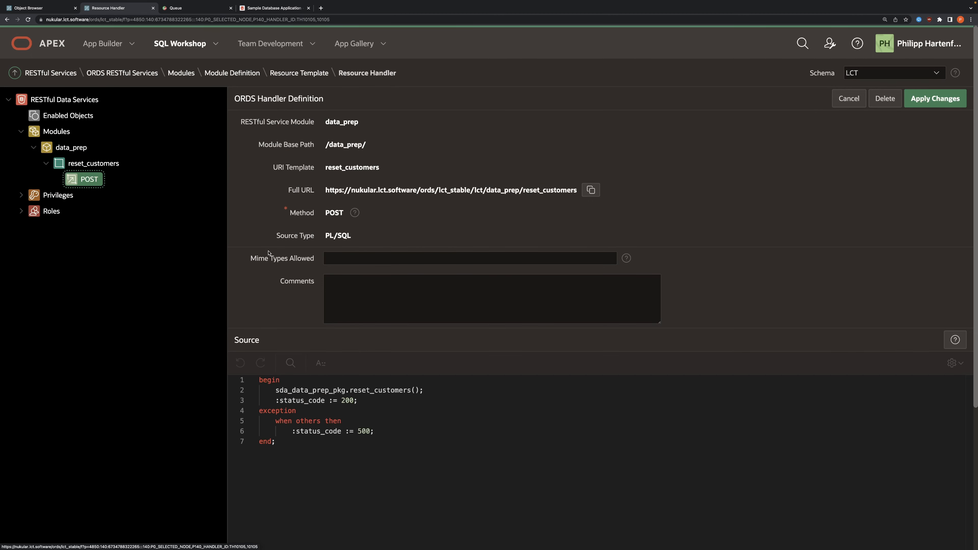
pyautogui.scroll(-1, 288, 436)
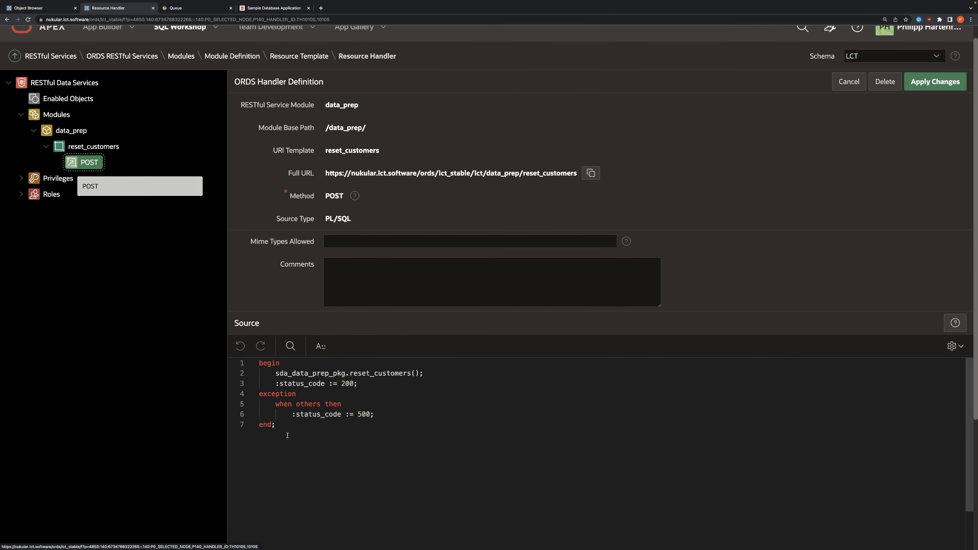
pyautogui.moveTo(287, 435); pyautogui.dragTo(233, 309)
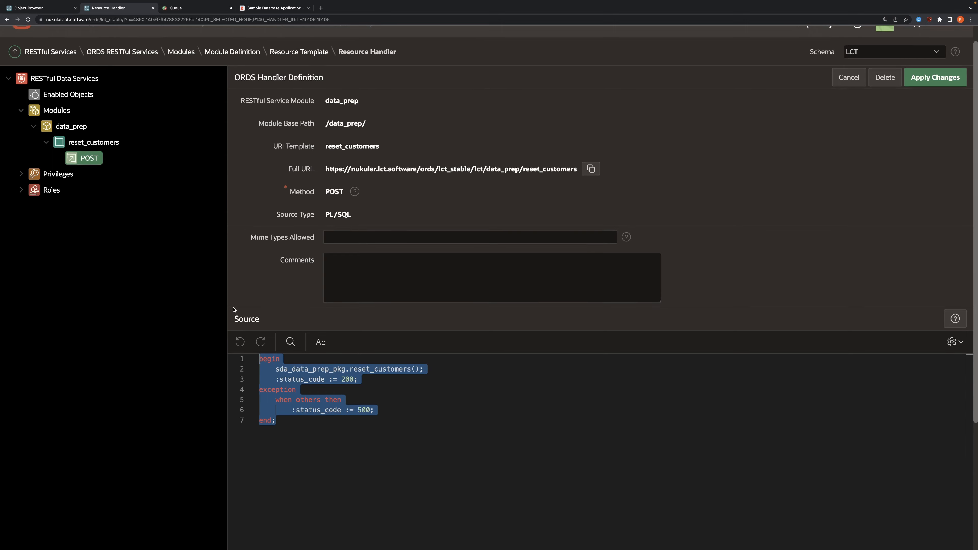
pyautogui.press('super+plus')
pyautogui.press('super+plus')
pyautogui.scroll(-3, 270, 270)
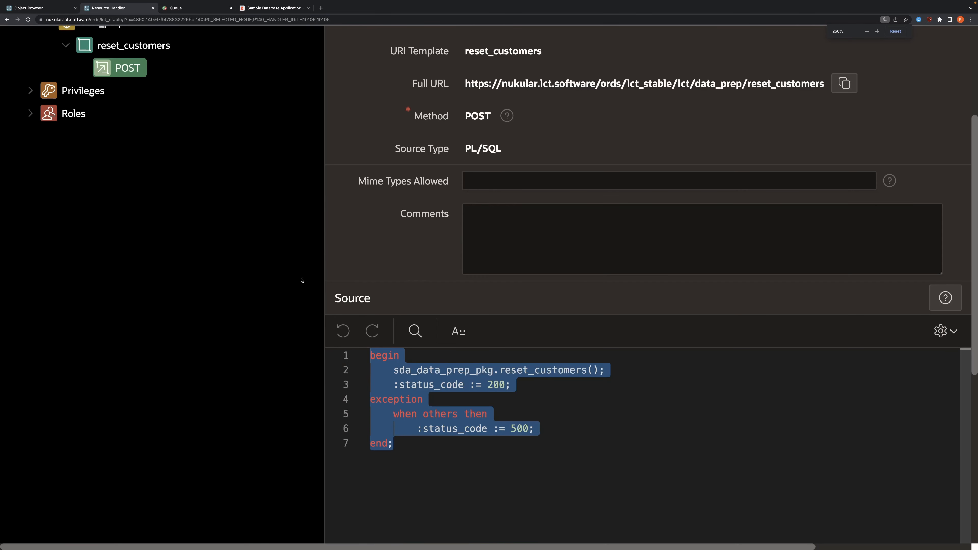
# Step: Examine the handler's sda_data_prep_pkg.reset_customers call, its success status assignment and the exception branch's status code
pyautogui.moveTo(394, 370); pyautogui.dragTo(609, 371)
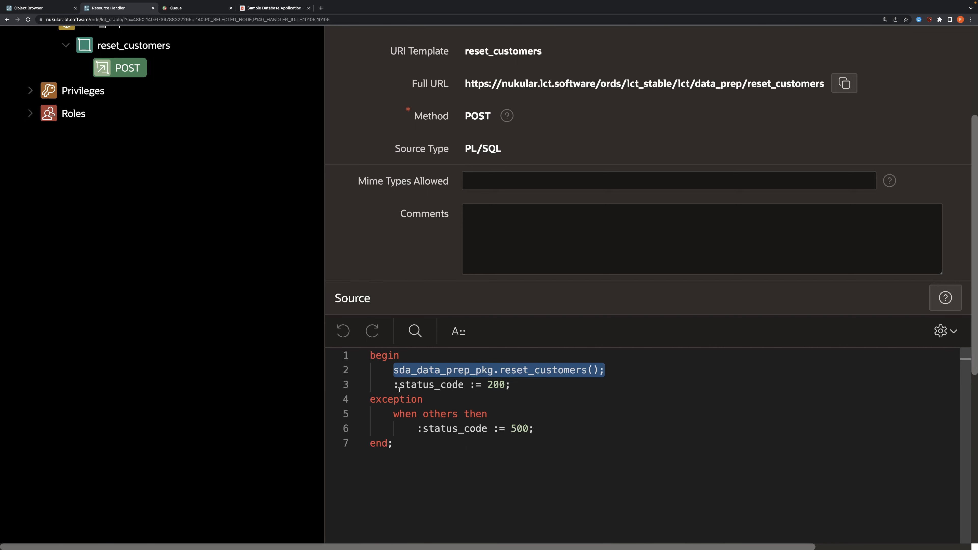
pyautogui.moveTo(394, 384); pyautogui.dragTo(521, 387)
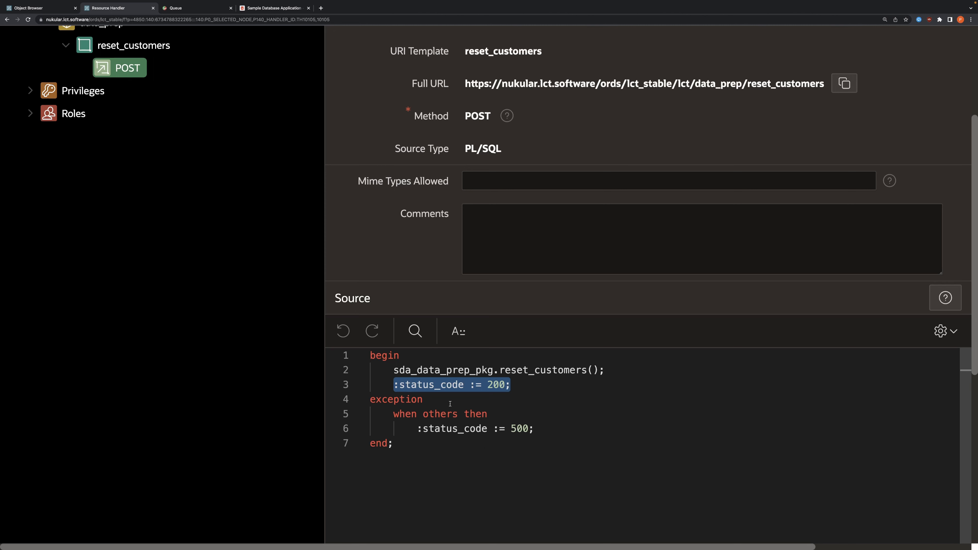
pyautogui.moveTo(370, 399); pyautogui.dragTo(488, 414)
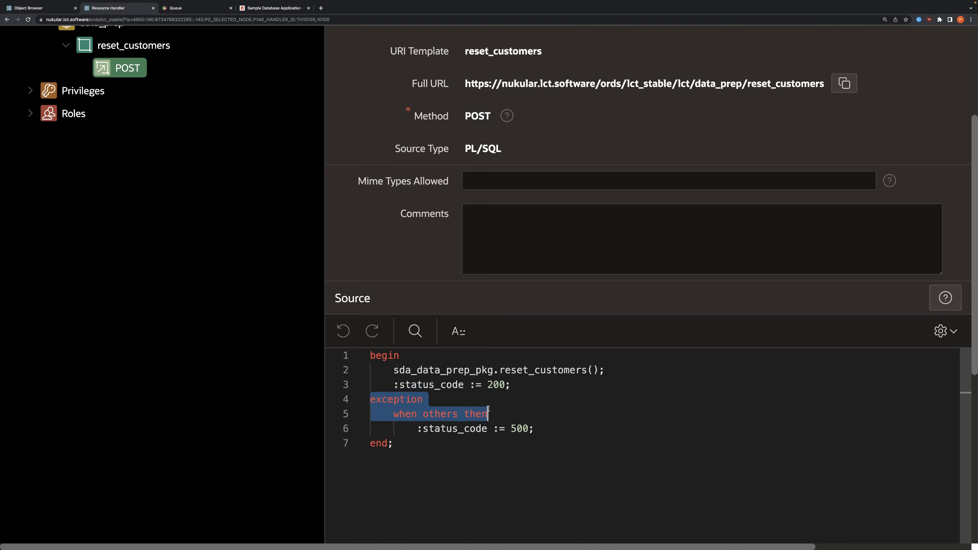
pyautogui.doubleClick(424, 428)
pyautogui.doubleClick(521, 427)
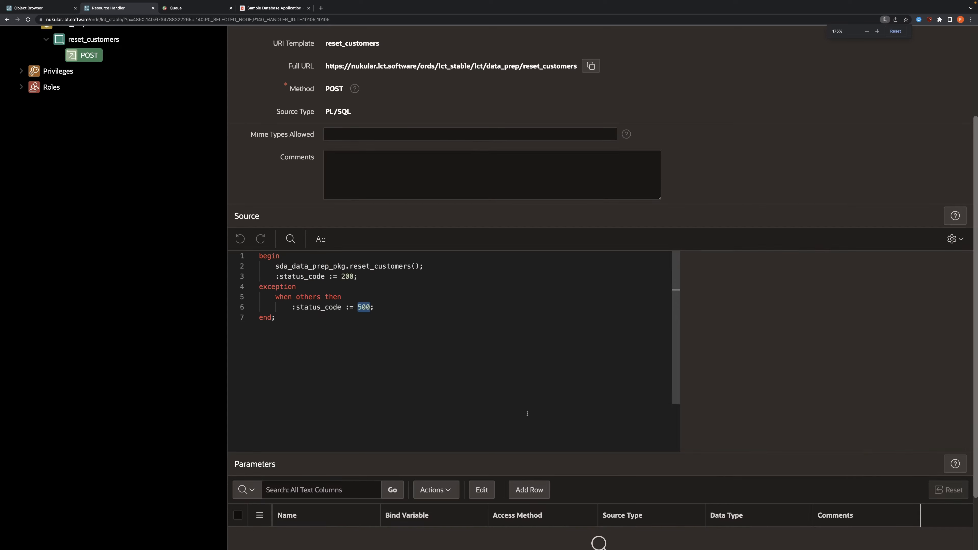
pyautogui.hotkey('ctrl', '-')
pyautogui.click(374, 292)
pyautogui.hotkey('ctrl', 'a')
pyautogui.scroll(2, 308, 331)
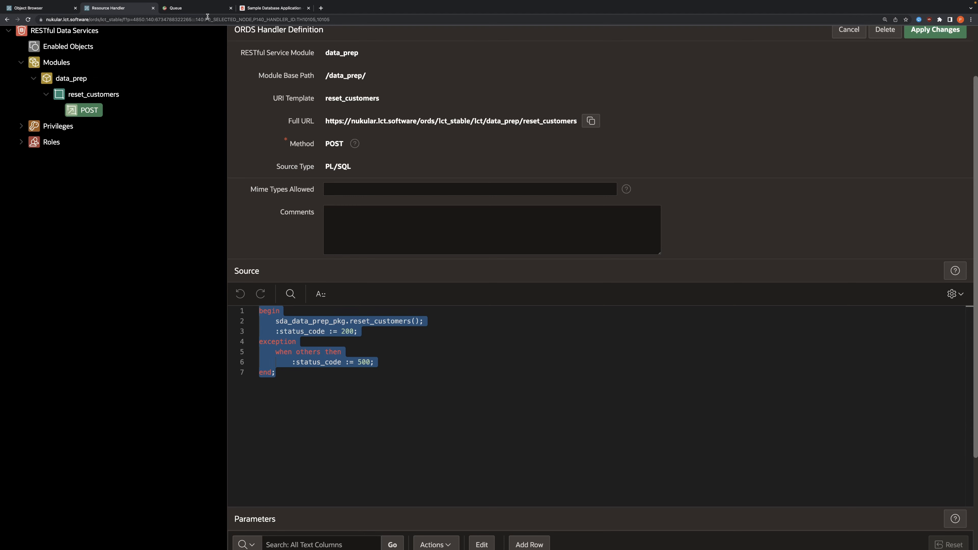
# Step: Switch to the LCT queue and go to the worksheet of the latest Sample Database App run
pyautogui.click(196, 8)
pyautogui.click(173, 169)
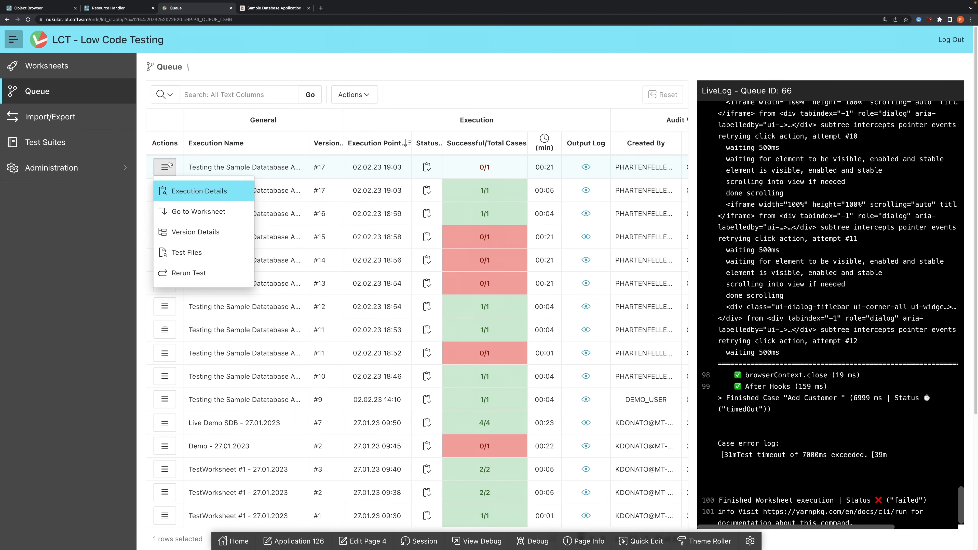
pyautogui.click(200, 211)
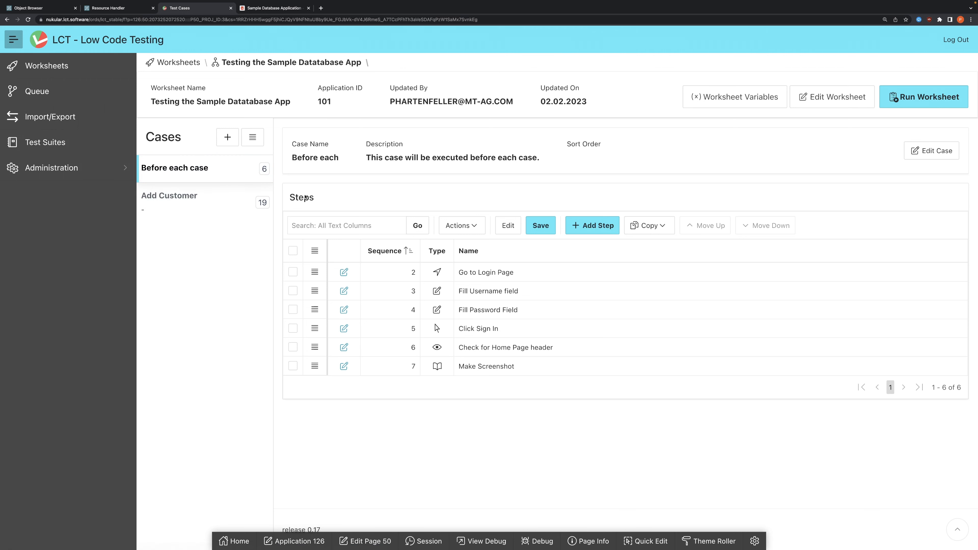
# Step: Start a new step in the Before each case, searching for "rest" and choosing the sendRestRequest step type
pyautogui.click(170, 170)
pyautogui.click(590, 226)
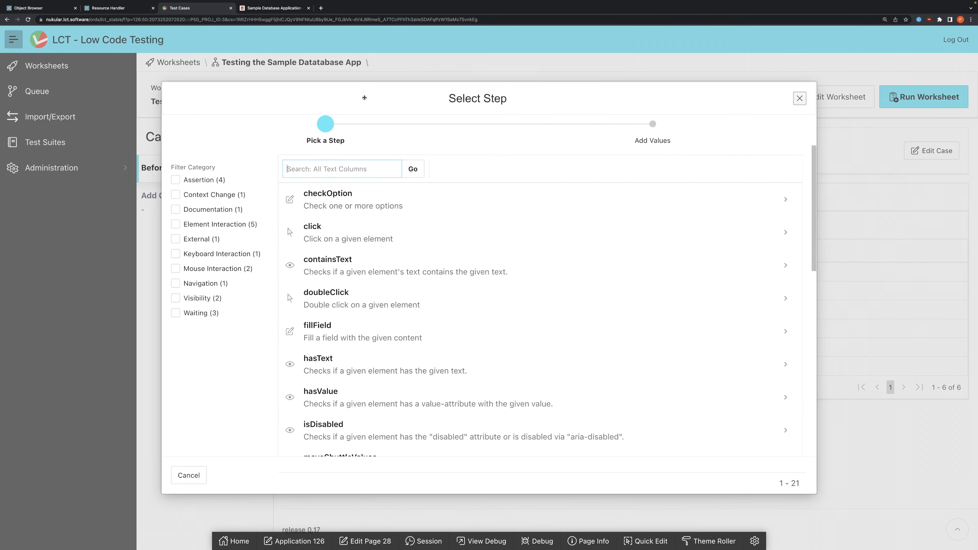
pyautogui.write('rest')
pyautogui.press('Return')
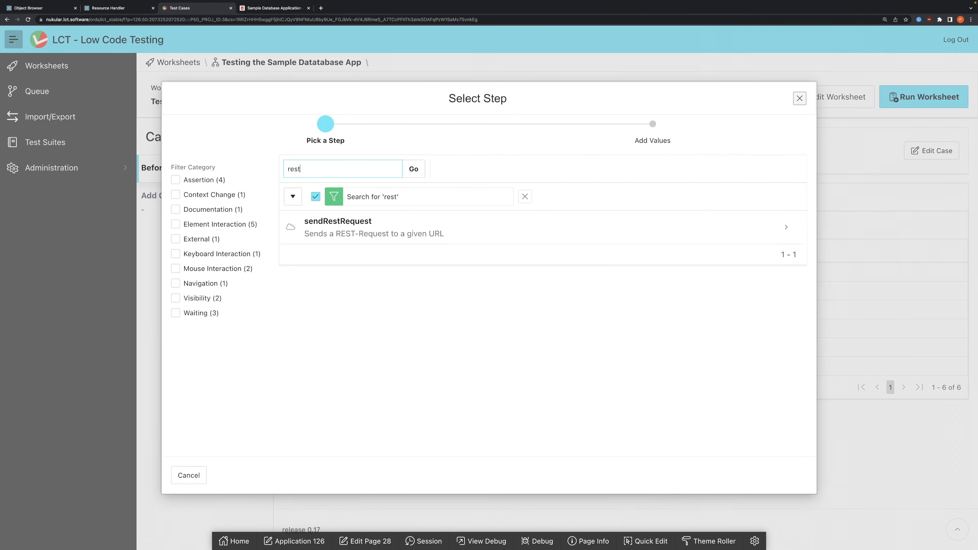
pyautogui.click(358, 231)
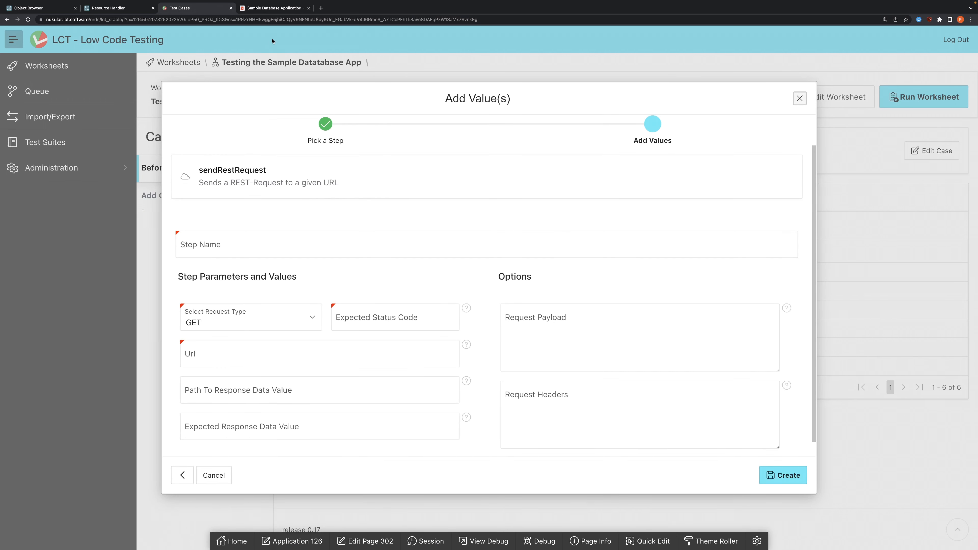
# Step: Copy the reset_customers handler's full URL from ORDS RESTful Services into the step's Url, and set the request type to POST
pyautogui.click(116, 7)
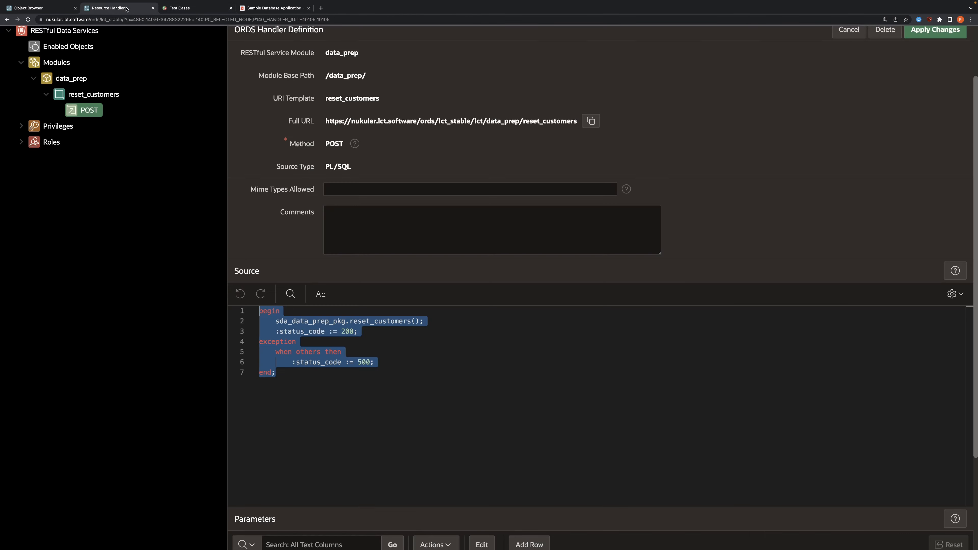
pyautogui.click(591, 121)
pyautogui.click(169, 9)
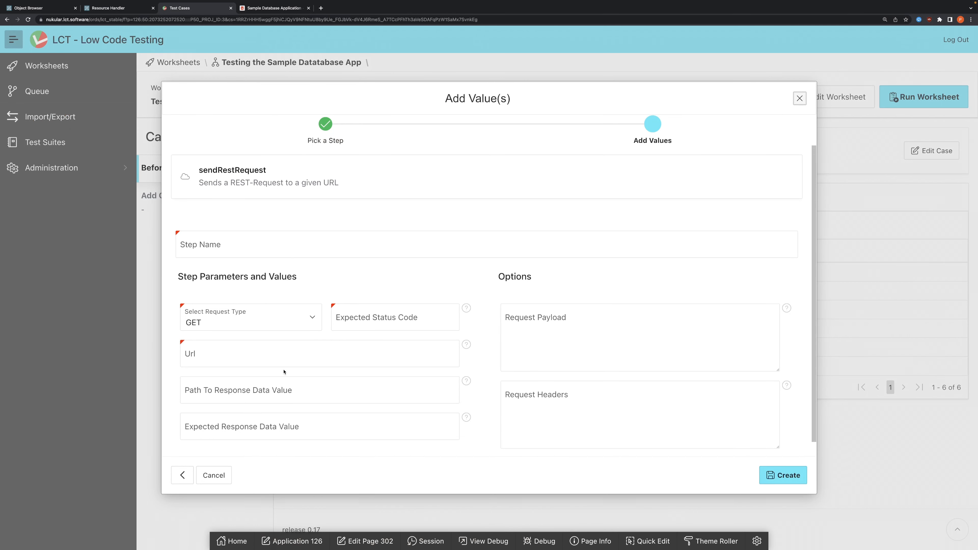
pyautogui.click(219, 323)
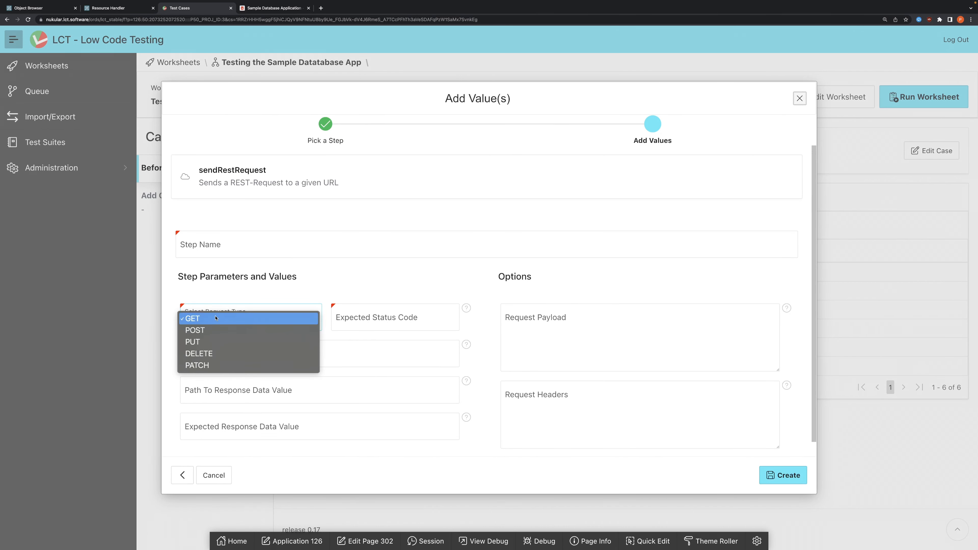
pyautogui.click(207, 330)
pyautogui.click(211, 349)
pyautogui.hotkey('ctrl', 'v')
# Step: Set the expected status code to 200 and name the step "Prepare Test Data"
pyautogui.click(373, 310)
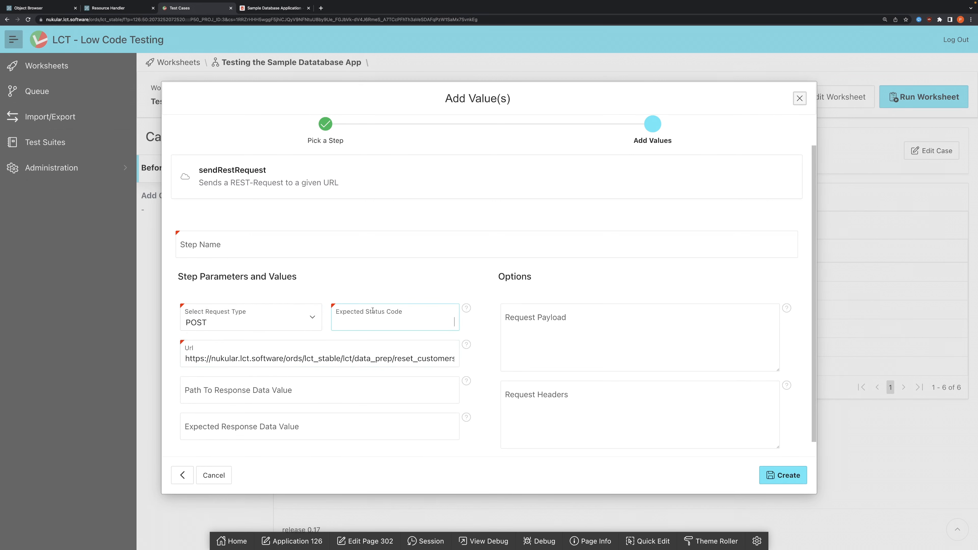
pyautogui.write('200')
pyautogui.moveTo(440, 322); pyautogui.dragTo(452, 322)
pyautogui.click(354, 247)
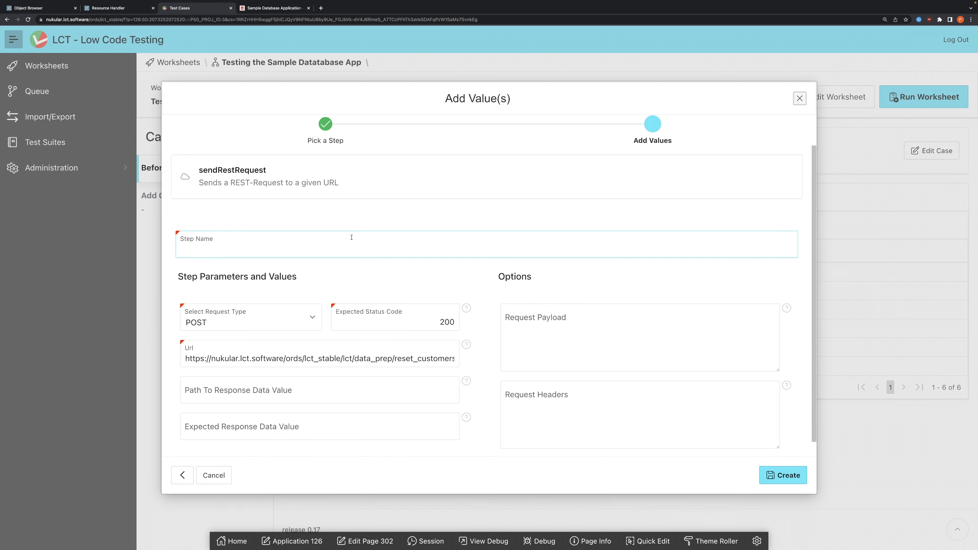
pyautogui.write('Prepare Test Data')
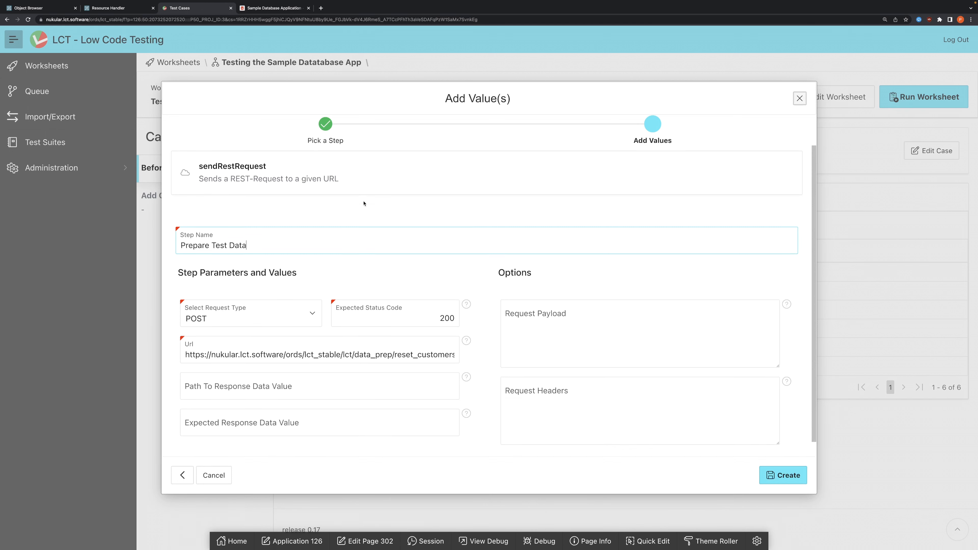
# Step: Look over the optional Request Payload and Request Headers fields of the REST step
pyautogui.scroll(-1, 365, 203)
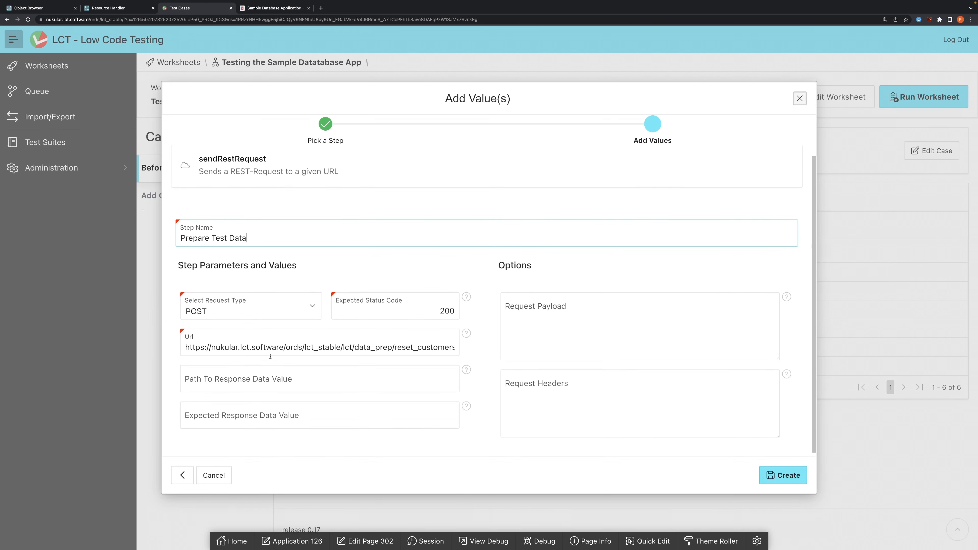
pyautogui.scroll(-1, 368, 351)
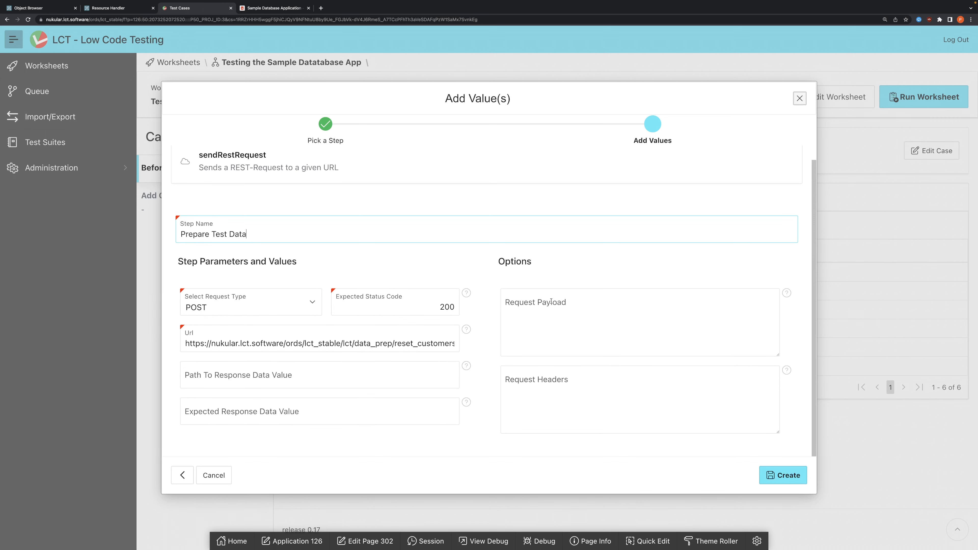
pyautogui.click(541, 304)
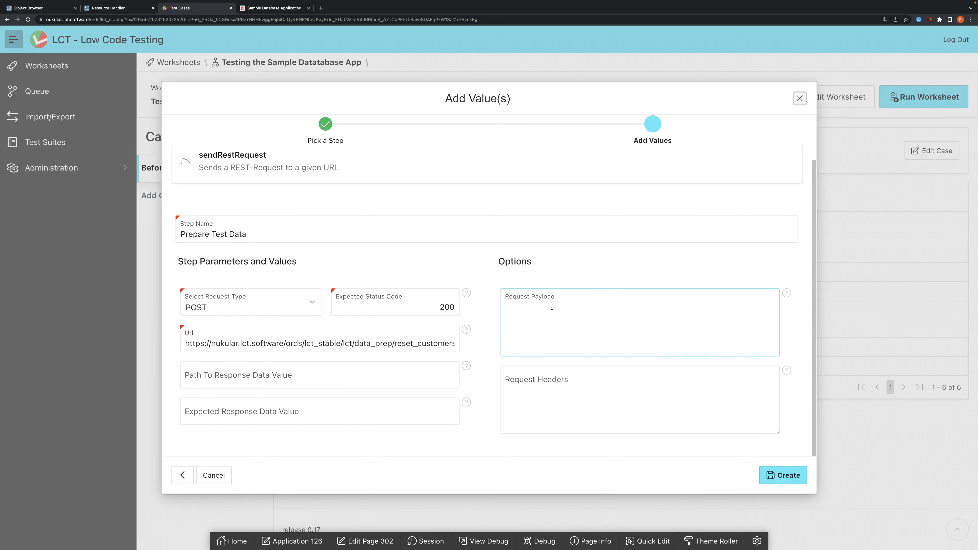
pyautogui.click(542, 385)
pyautogui.click(549, 324)
# Step: Read the help for Path To Response Data Value, including its example object and path, and close it
pyautogui.click(466, 366)
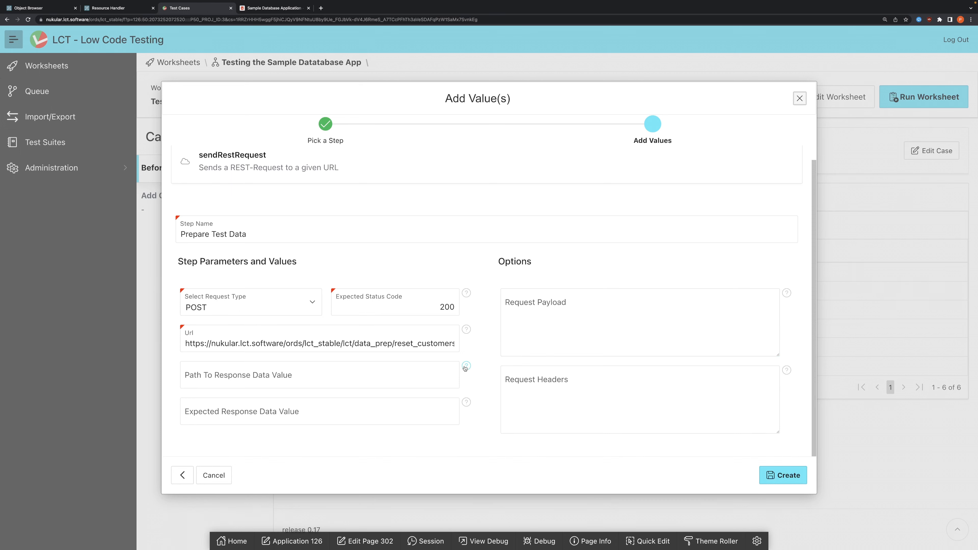
pyautogui.moveTo(437, 140); pyautogui.dragTo(587, 135)
pyautogui.moveTo(513, 195); pyautogui.dragTo(567, 375)
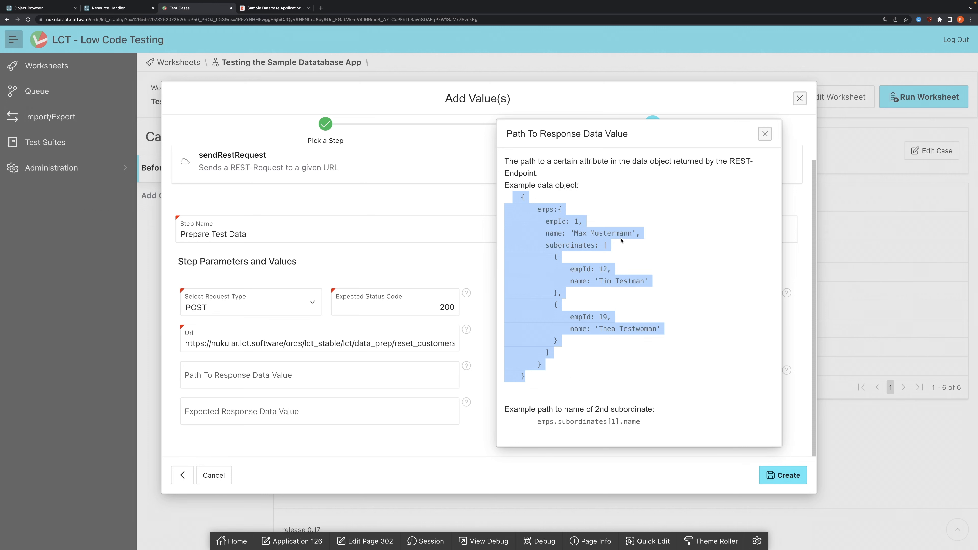
pyautogui.moveTo(512, 197); pyautogui.dragTo(596, 375)
pyautogui.moveTo(533, 422); pyautogui.dragTo(647, 426)
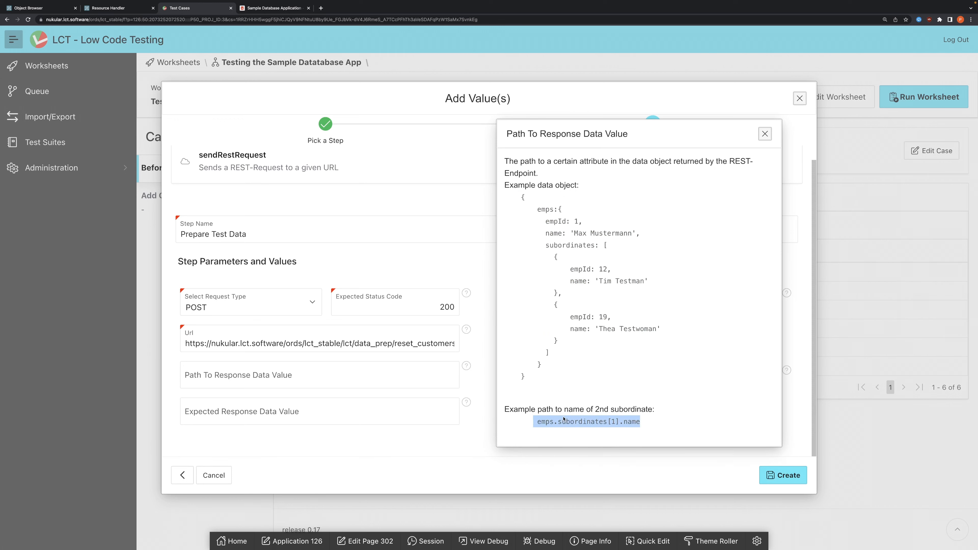
pyautogui.click(270, 375)
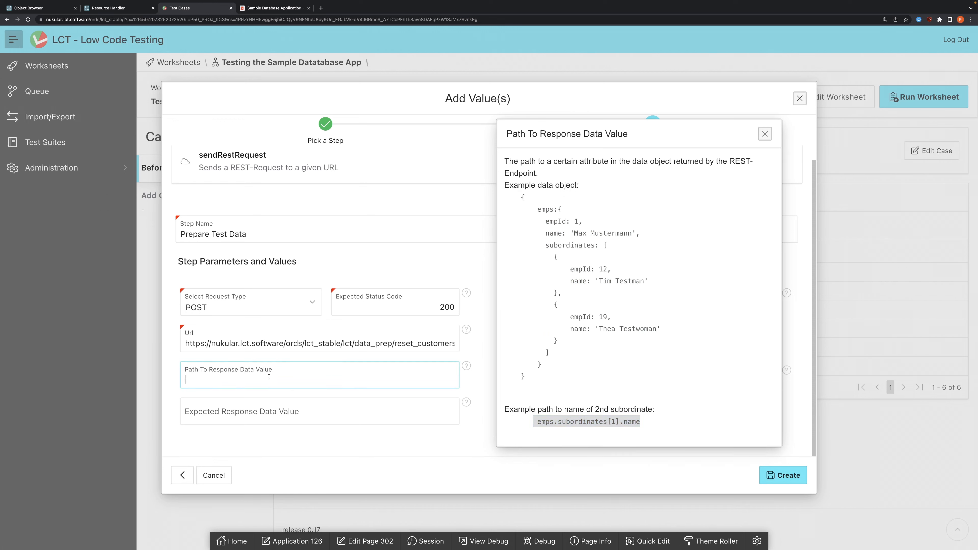
pyautogui.press('Tab')
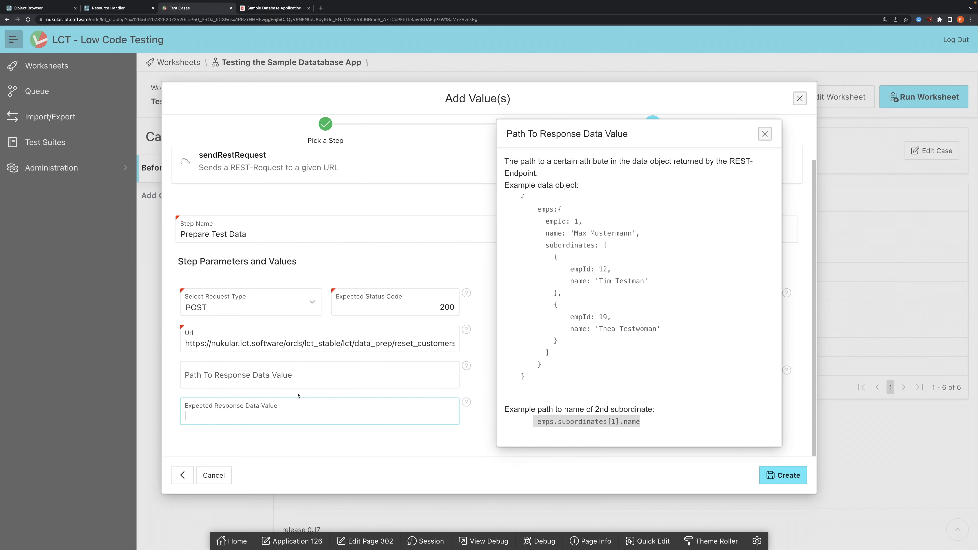
pyautogui.moveTo(582, 147); pyautogui.dragTo(555, 143)
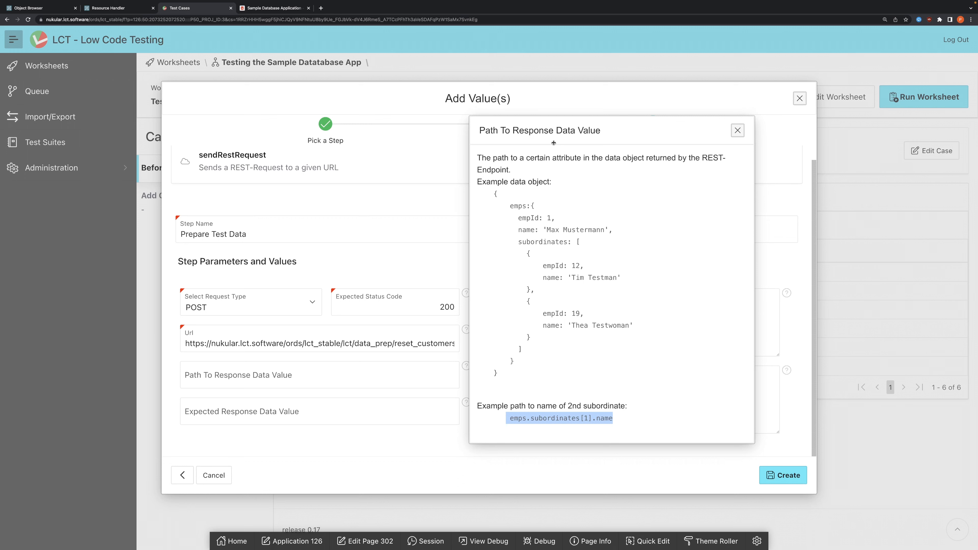
pyautogui.click(739, 131)
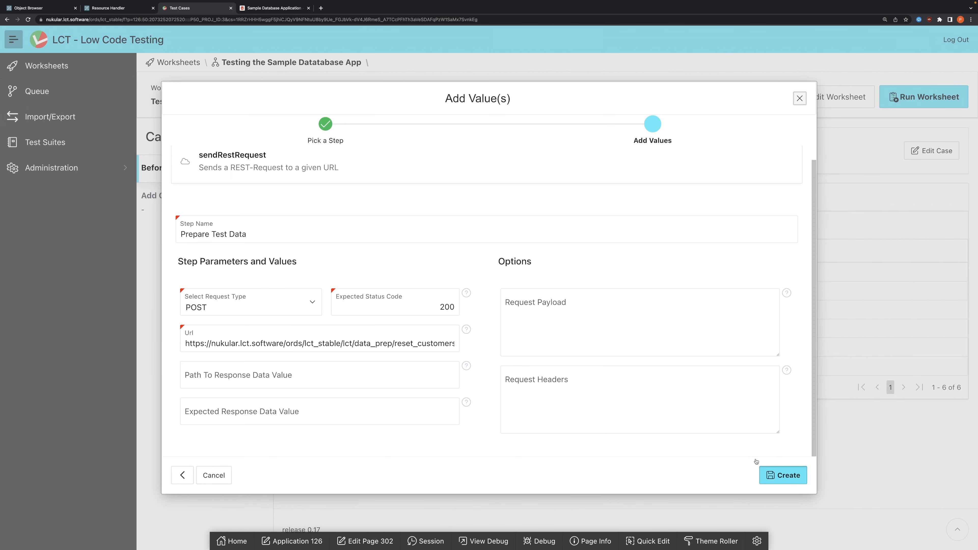
# Step: Create the Prepare Test Data step, move it to the first position in the Before each case, and save
pyautogui.click(784, 475)
pyautogui.click(529, 385)
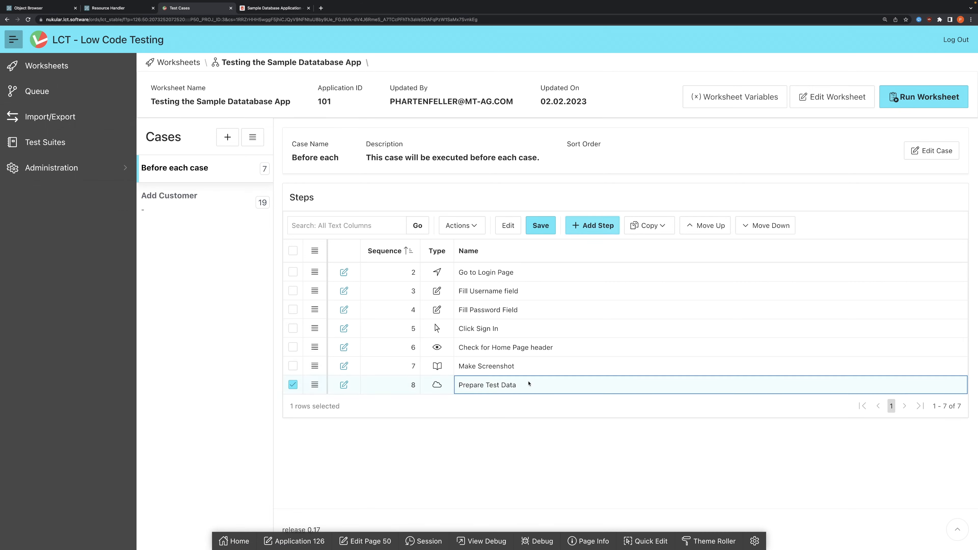
pyautogui.click(690, 228)
pyautogui.click(689, 227)
pyautogui.click(690, 227)
pyautogui.click(689, 227)
pyautogui.click(689, 227)
pyautogui.click(689, 227)
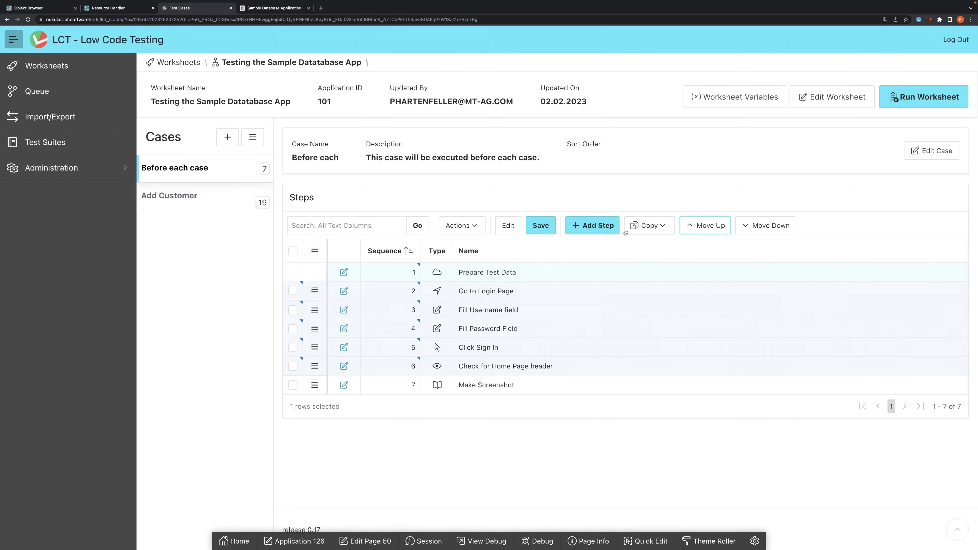
pyautogui.click(552, 226)
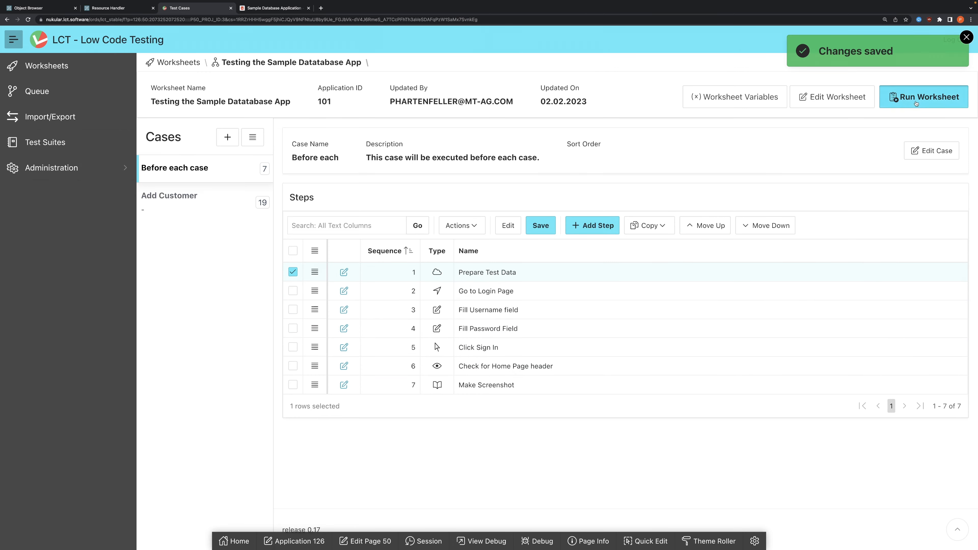
# Step: Schedule an immediate run of the worksheet with the Chromium engine and the latest possible conversion
pyautogui.click(888, 94)
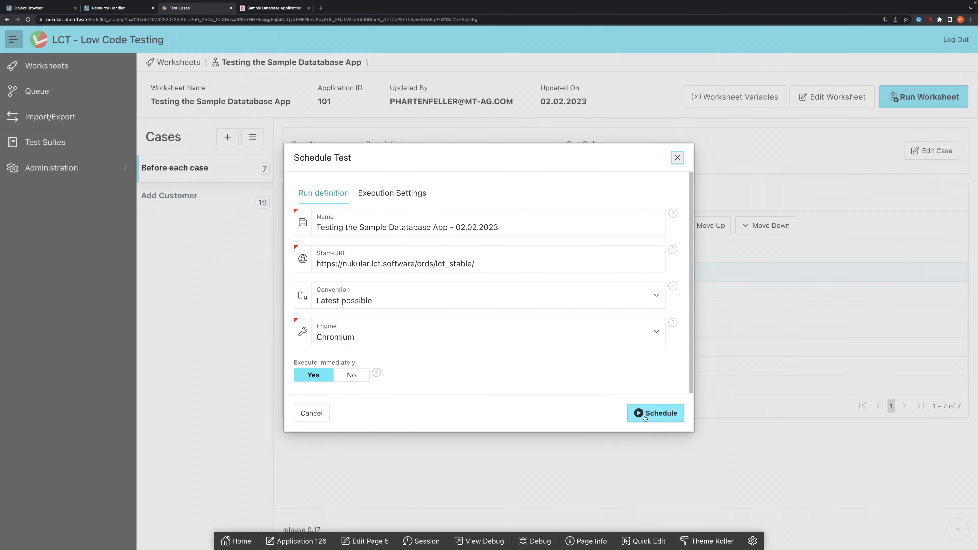
pyautogui.click(645, 414)
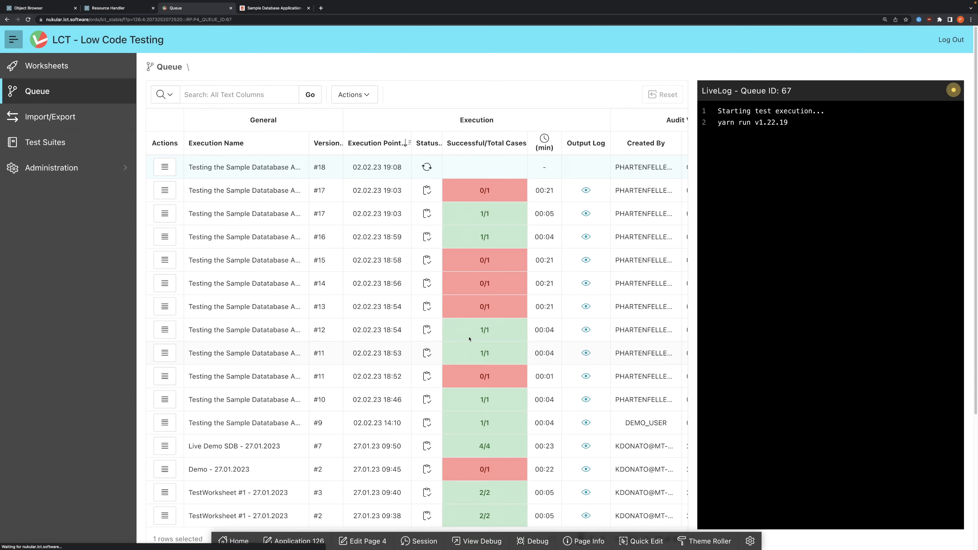
# Step: Switch to the Sample Database Application, refresh the Customers report to check for the test customer, and return to the LCT queue
pyautogui.click(258, 9)
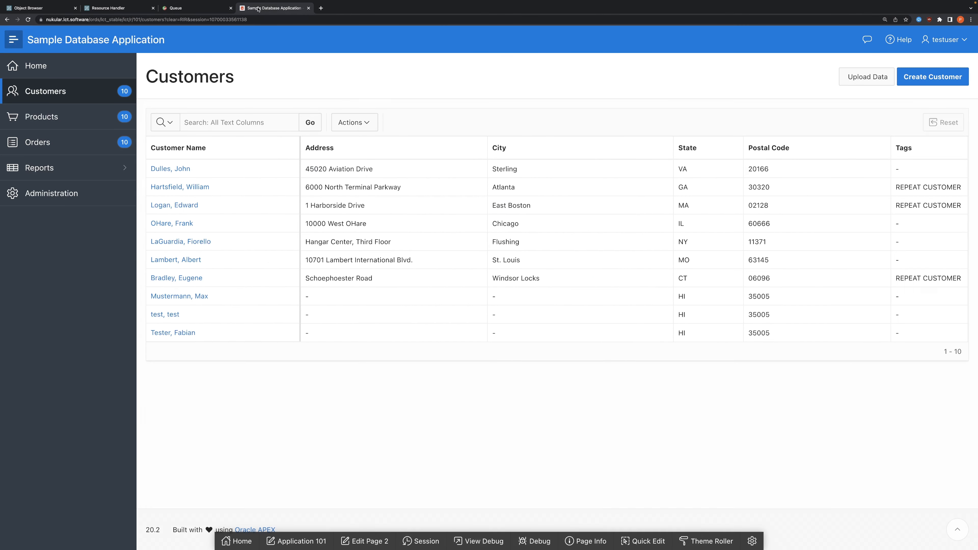
pyautogui.click(310, 122)
pyautogui.click(204, 8)
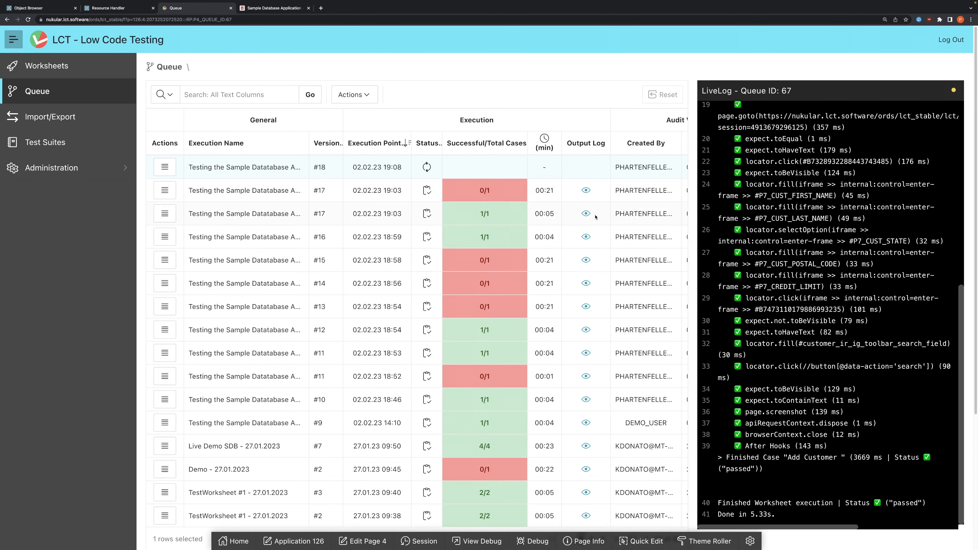
pyautogui.click(258, 8)
pyautogui.click(305, 123)
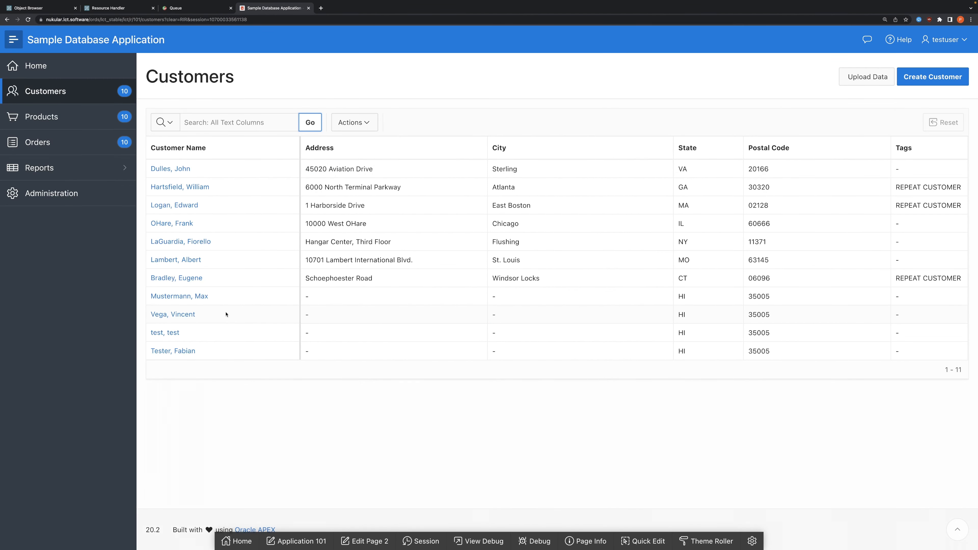
pyautogui.click(155, 316)
pyautogui.click(206, 26)
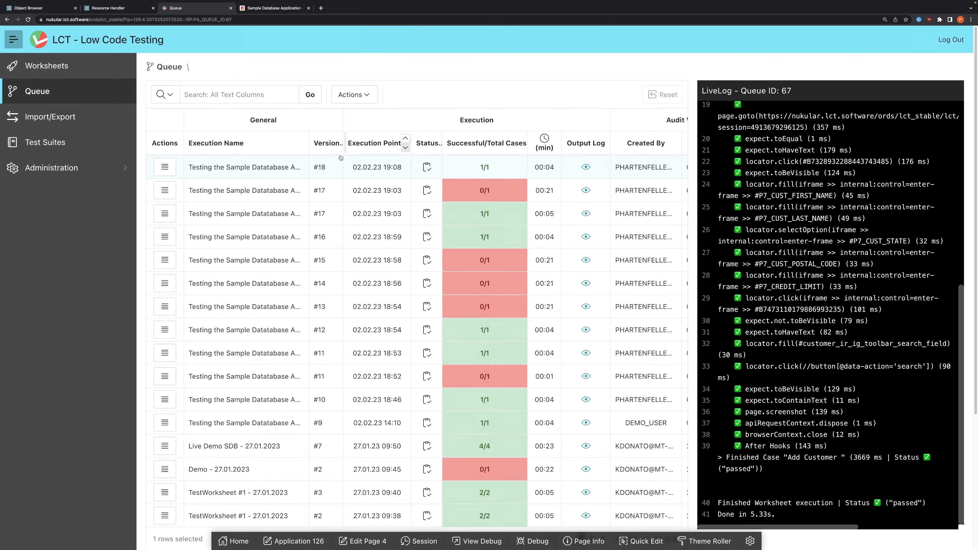
# Step: Rerun the latest version #18 execution immediately, using the Chromium engine and the latest possible conversion
pyautogui.click(165, 167)
pyautogui.click(194, 269)
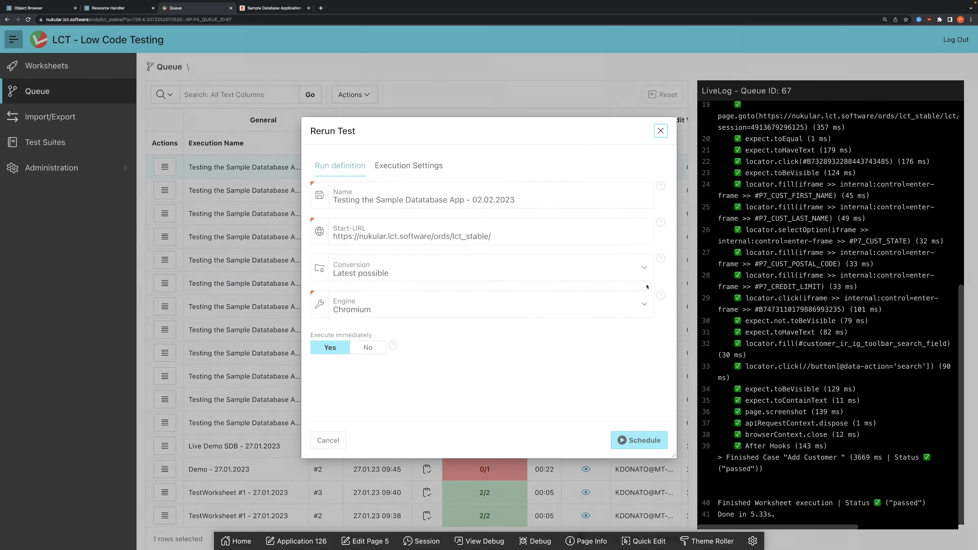
pyautogui.click(639, 440)
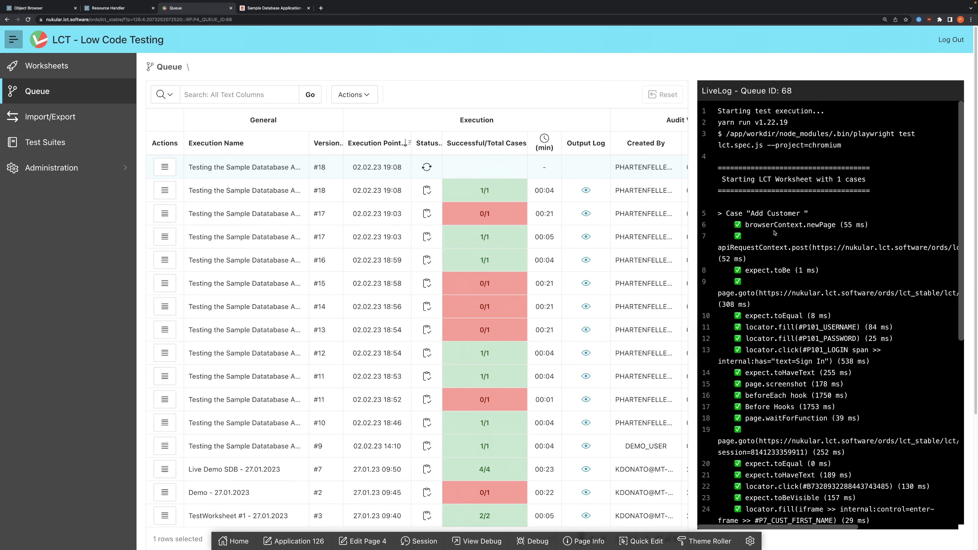
# Step: Examine the rerun's live log, focusing on the apiRequestContext.post call and the expect.toBe check that follows it
pyautogui.moveTo(722, 250); pyautogui.dragTo(920, 247)
pyautogui.moveTo(744, 271); pyautogui.dragTo(789, 269)
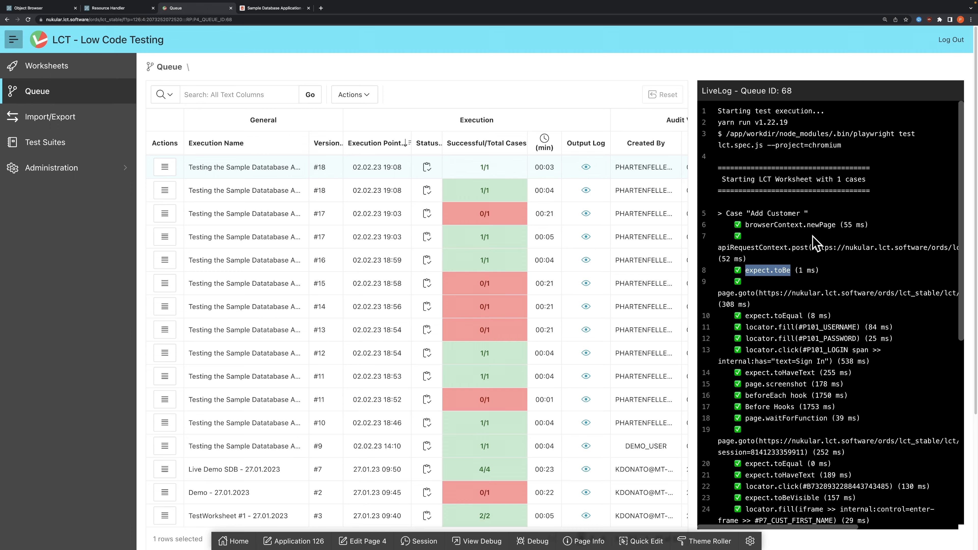
pyautogui.scroll(-10, 705, 193)
pyautogui.scroll(2, 523, 286)
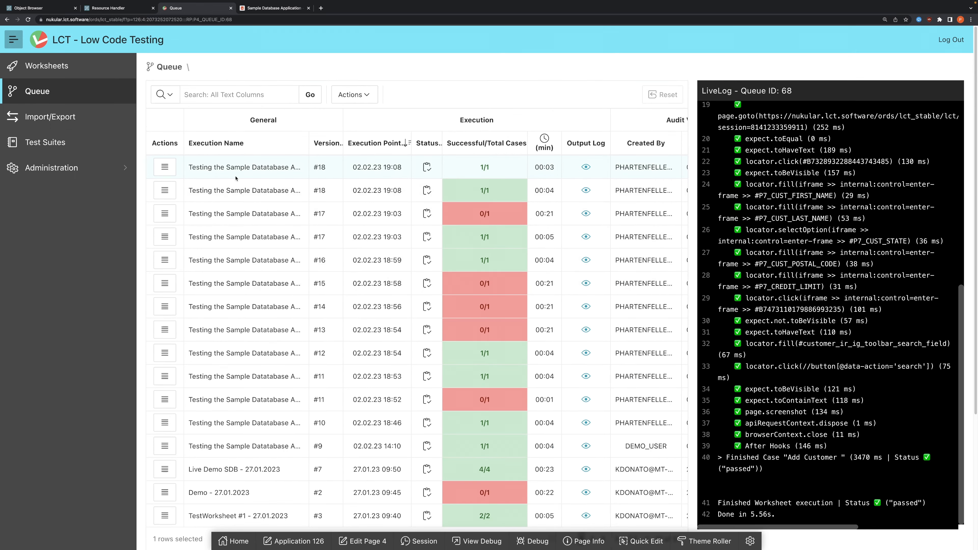
# Step: Check the rerun's successful/total cases in the queue and look over the Customers report in the Sample Database Application
pyautogui.click(164, 167)
pyautogui.click(525, 166)
pyautogui.click(249, 9)
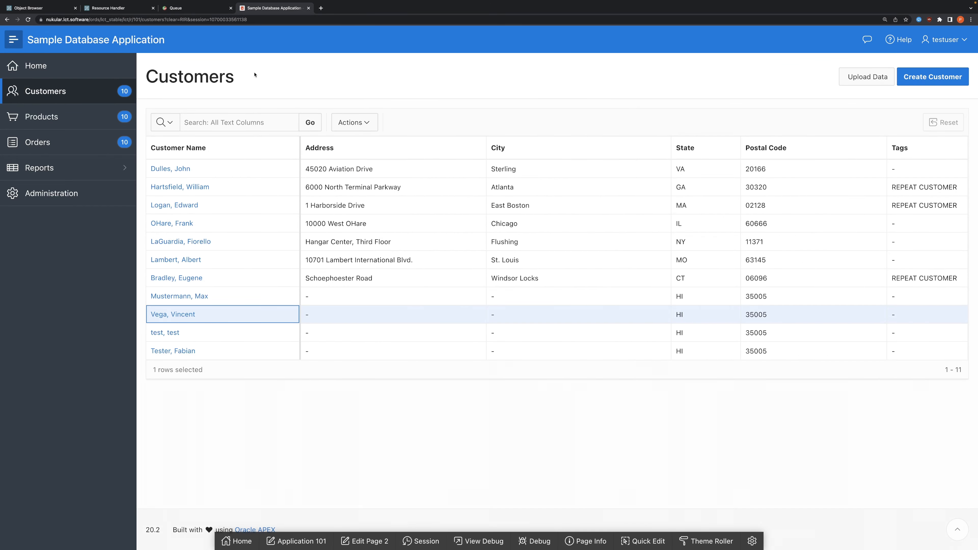
pyautogui.click(203, 11)
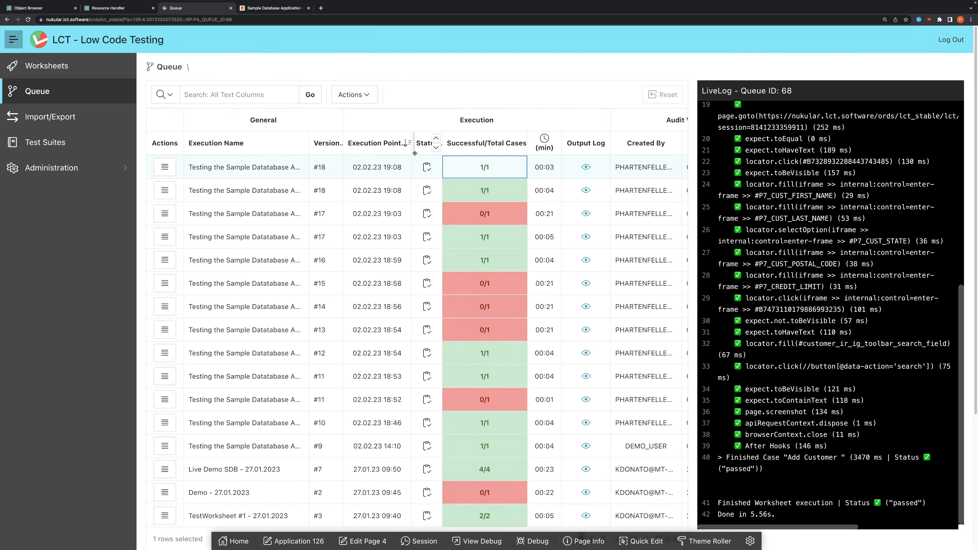